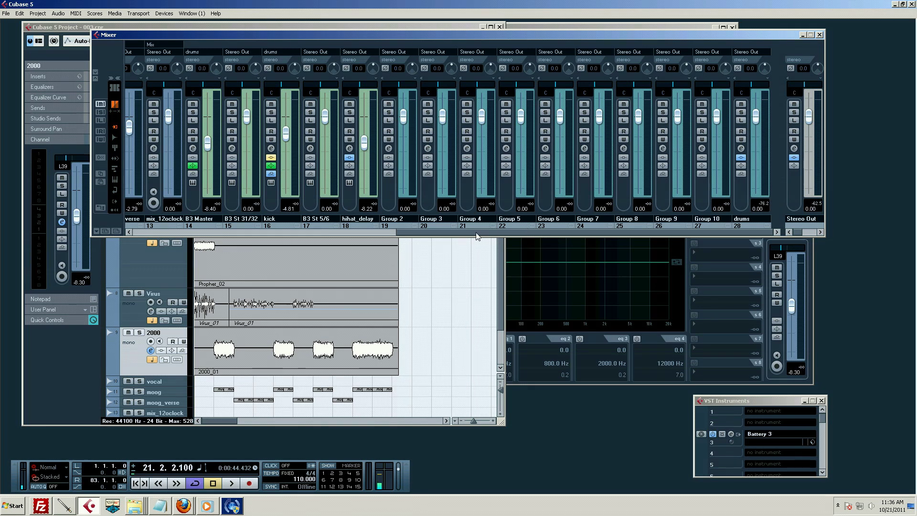
Step: Bring the project window in front of the Mixer, select the Virus track, and zoom to the first 25 bars
{"action": "left_click_drag", "start_coordinate": [478, 237], "coordinate": [94, 232]}
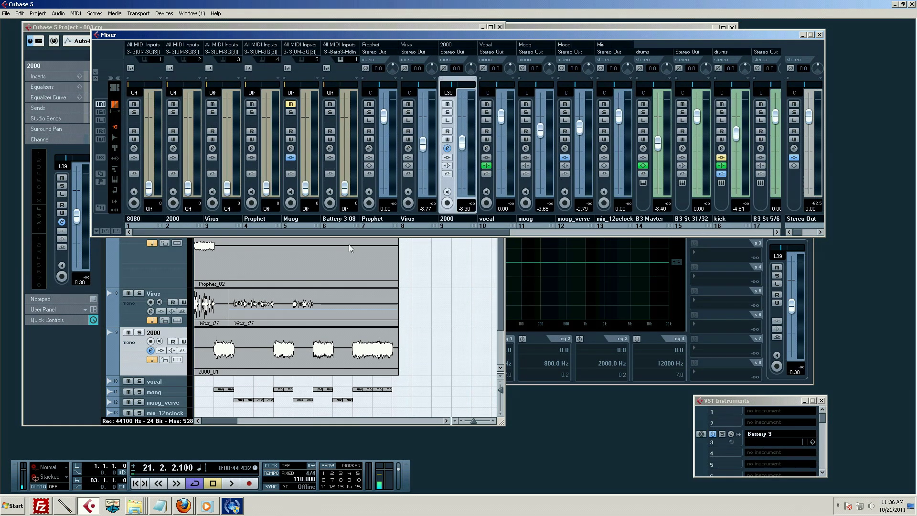
{"action": "left_click", "coordinate": [136, 352]}
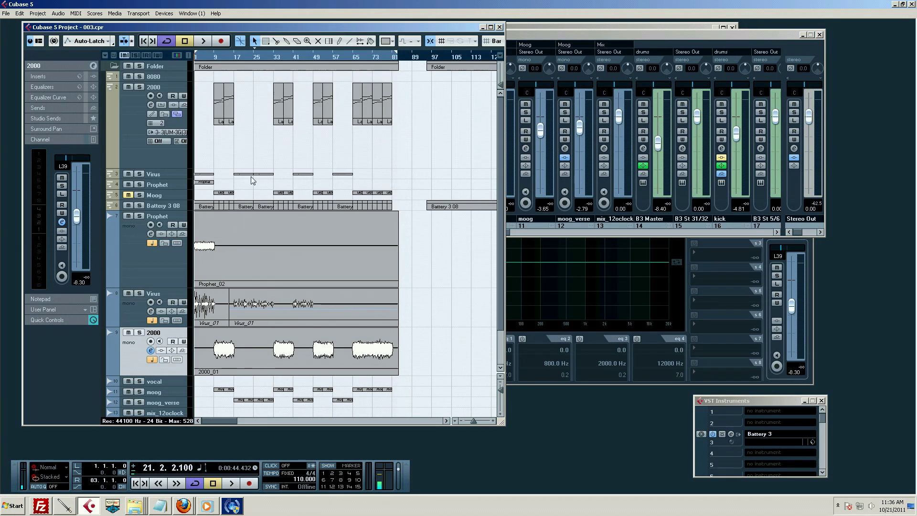
{"action": "left_click", "coordinate": [143, 311]}
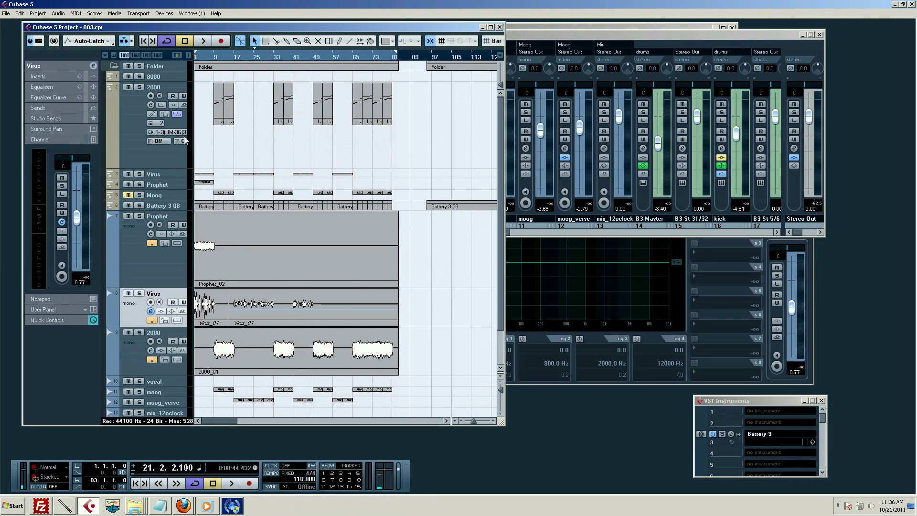
{"action": "left_click_drag", "start_coordinate": [201, 59], "coordinate": [180, 88]}
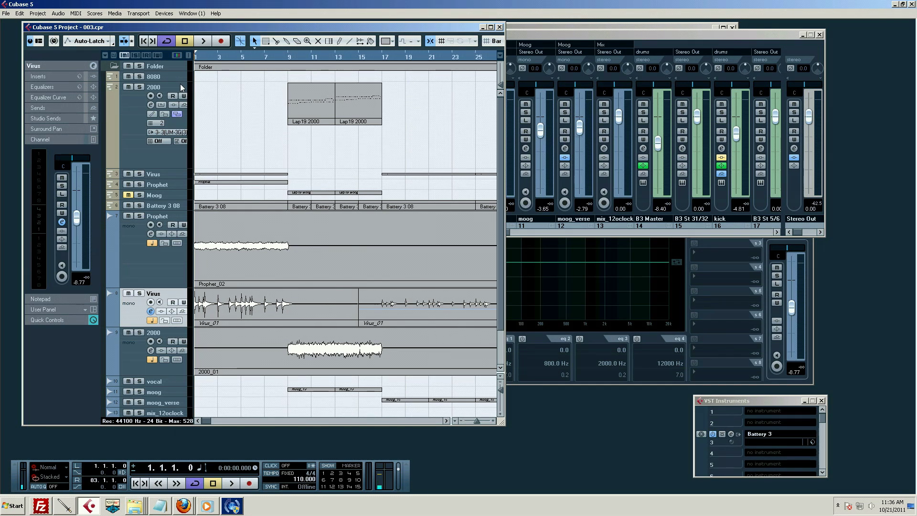
Step: Set the right locator to bar 9 while playing back the arrangement
{"action": "key", "text": "space"}
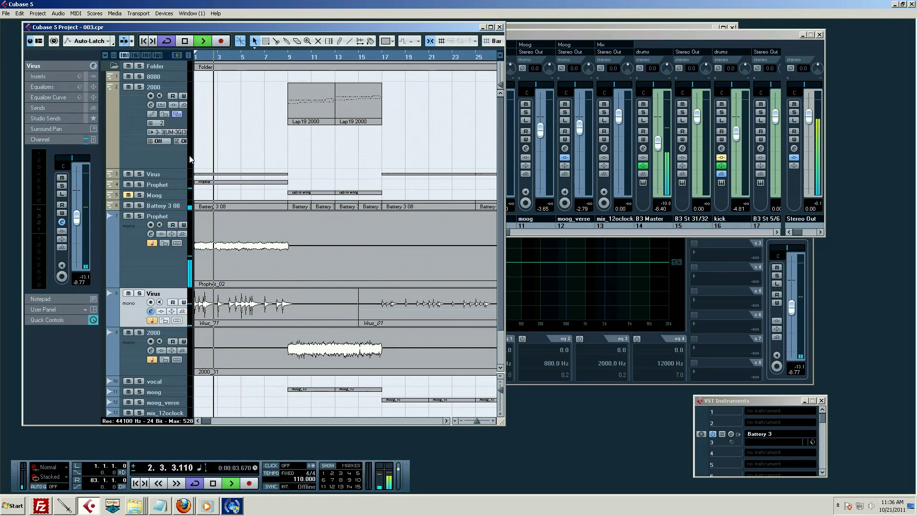
{"action": "left_click", "coordinate": [288, 55], "text": "alt"}
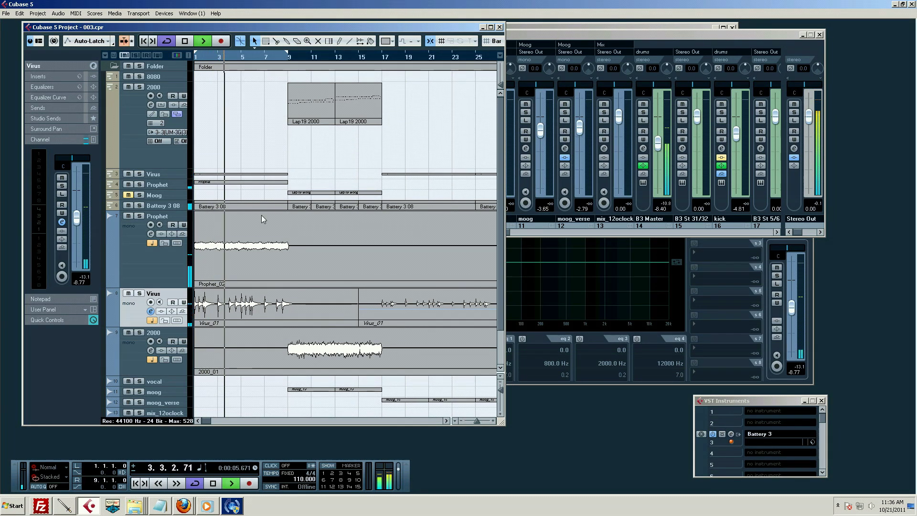
{"action": "key", "text": "space"}
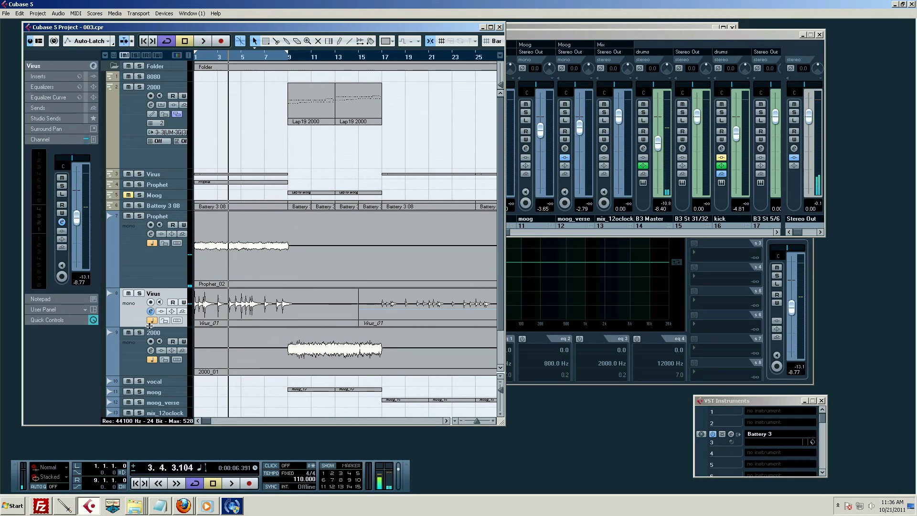
Step: Audition the Virus track solo, then turn its solo off
{"action": "left_click", "coordinate": [139, 293]}
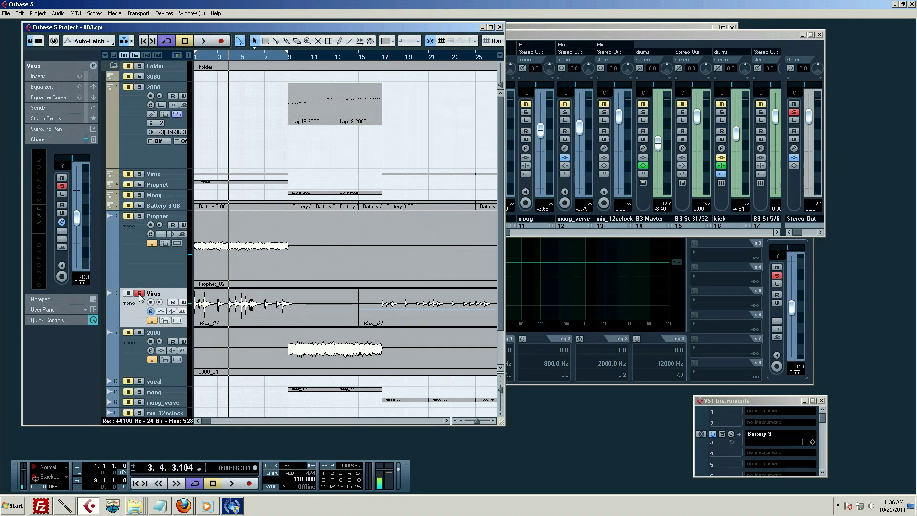
{"action": "key", "text": "space"}
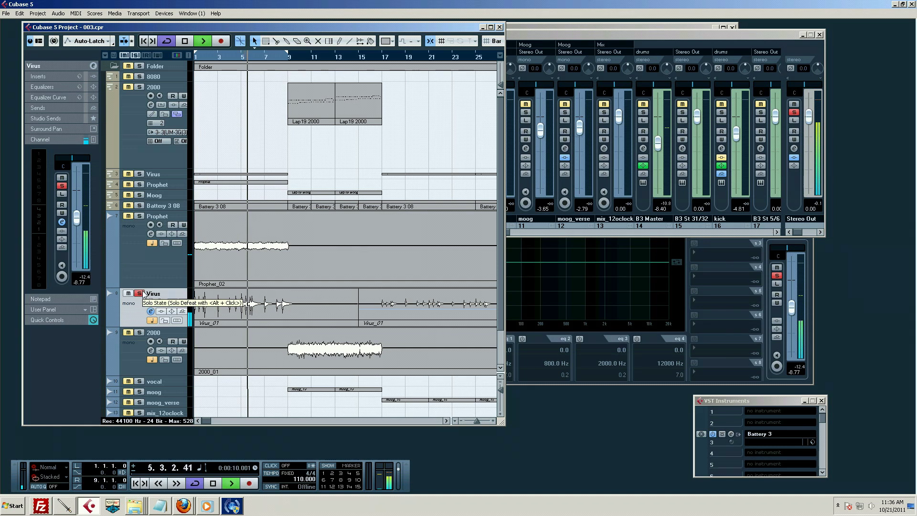
{"action": "key", "text": "space"}
{"action": "left_click", "coordinate": [139, 293]}
{"action": "scroll", "coordinate": [152, 301], "scroll_direction": "down", "scroll_amount": 2}
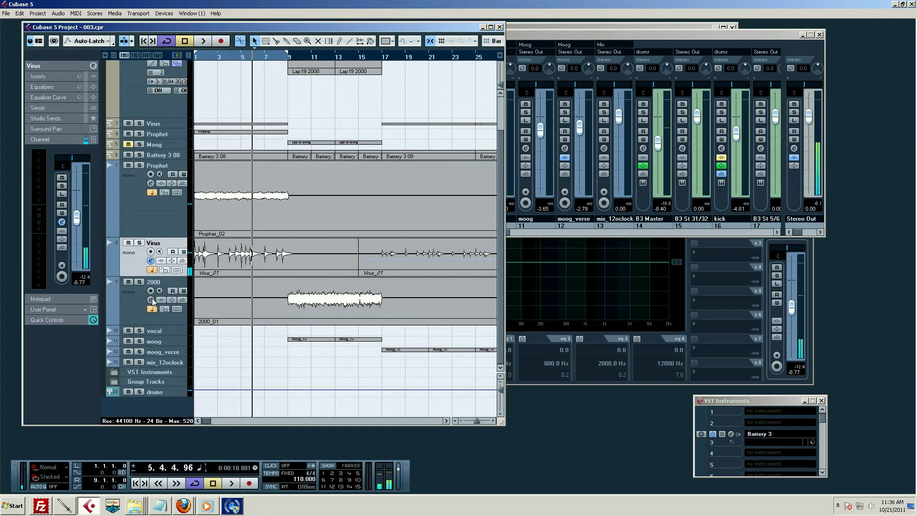
Step: Add an FX channel track using the Delay > Classic Delay effect
{"action": "right_click", "coordinate": [160, 410]}
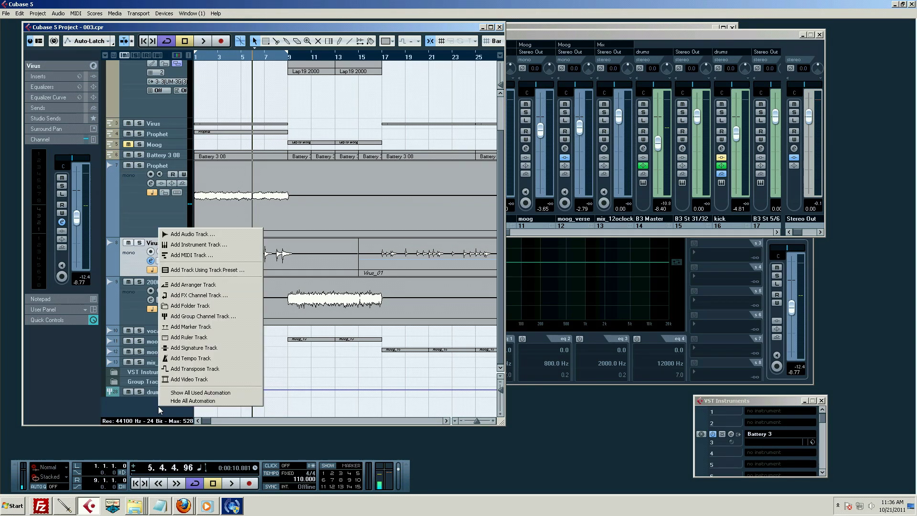
{"action": "left_click", "coordinate": [212, 295]}
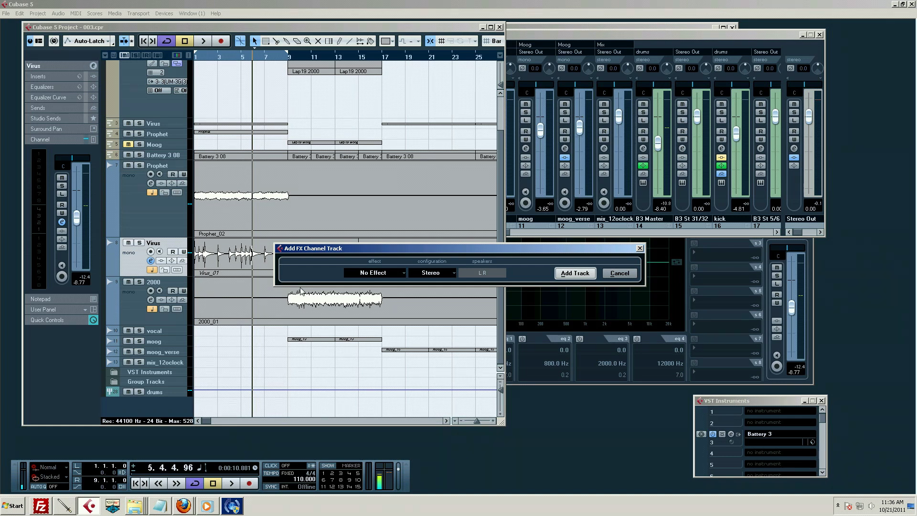
{"action": "left_click", "coordinate": [382, 274]}
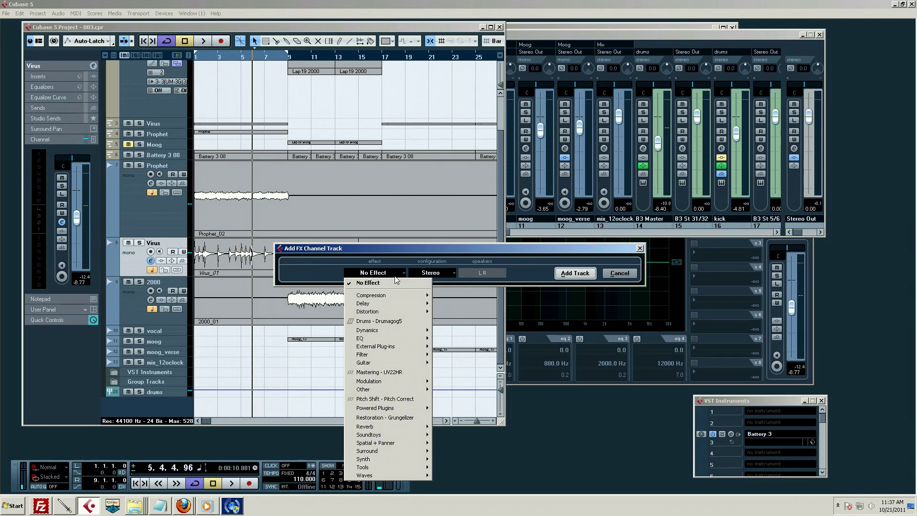
{"action": "mouse_move", "coordinate": [420, 304]}
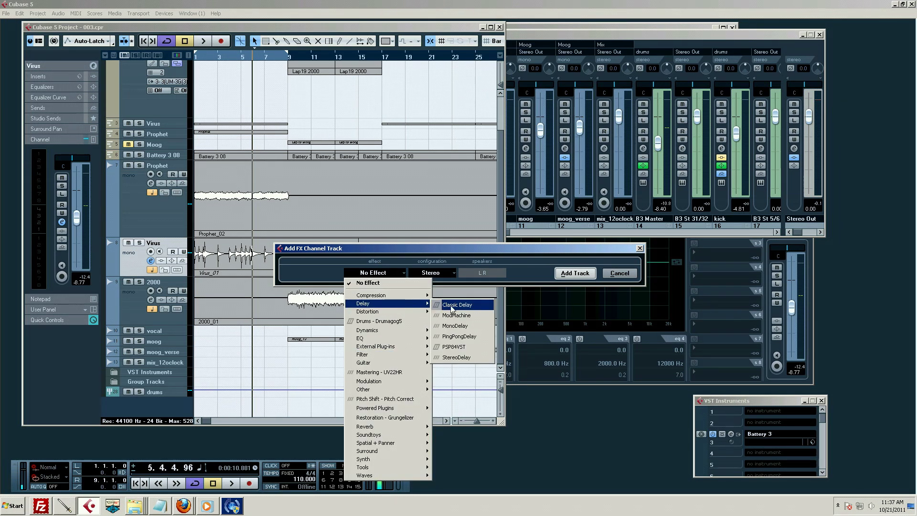
{"action": "left_click", "coordinate": [462, 305]}
{"action": "left_click", "coordinate": [563, 274]}
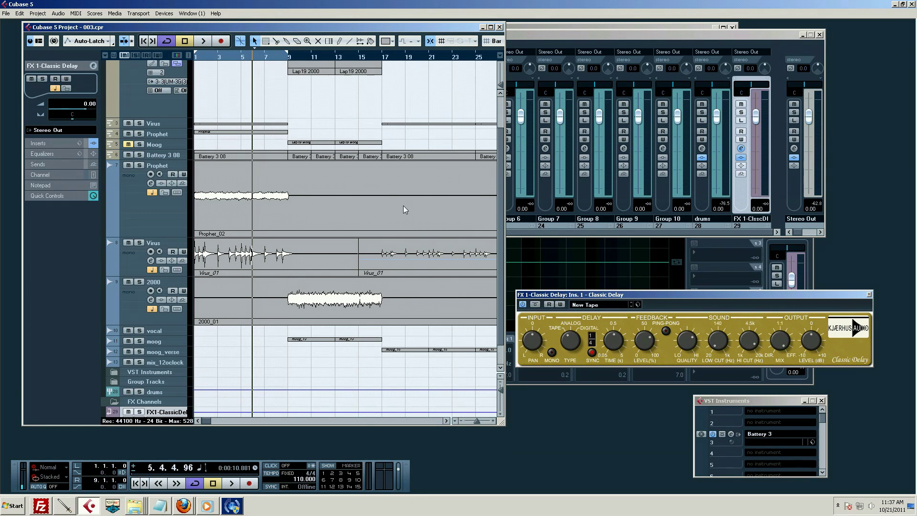
Step: Solo the Virus track and play it back from the project start
{"action": "scroll", "coordinate": [355, 316], "scroll_direction": "down", "scroll_amount": 1}
{"action": "scroll", "coordinate": [354, 313], "scroll_direction": "up", "scroll_amount": 3}
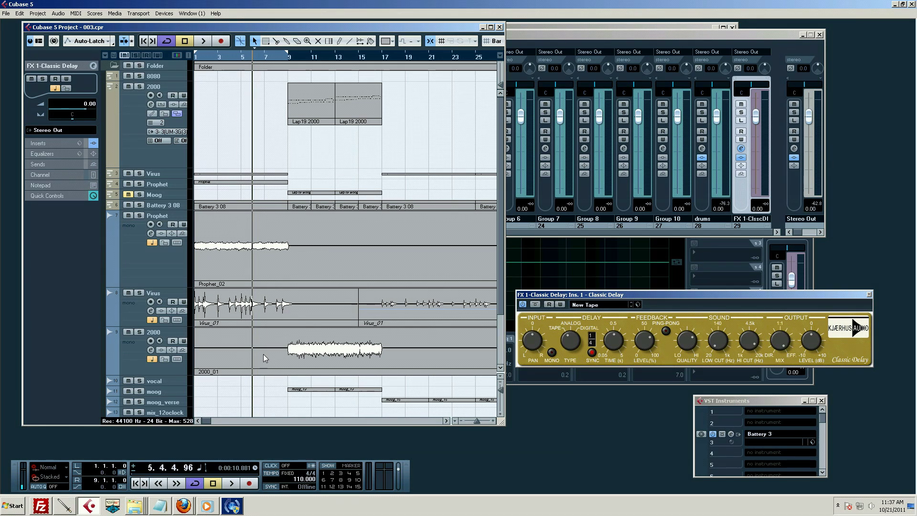
{"action": "left_click", "coordinate": [125, 309]}
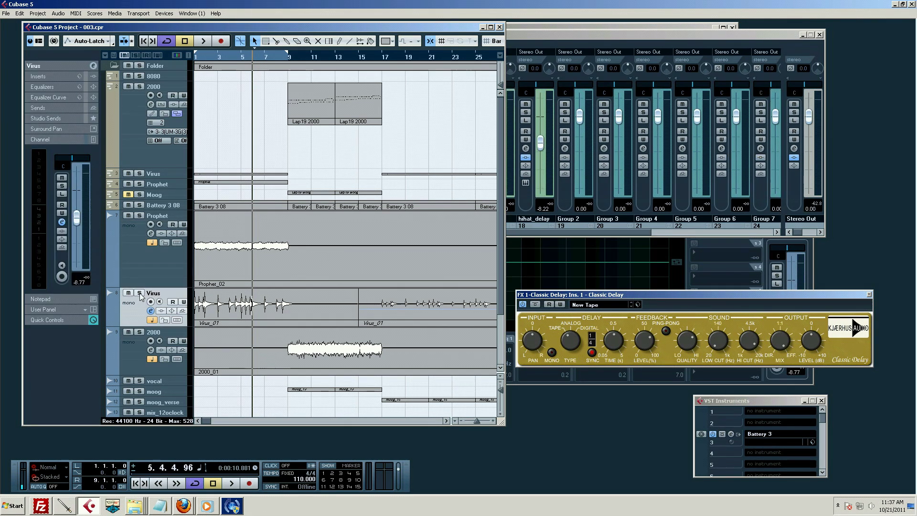
{"action": "left_click", "coordinate": [139, 293]}
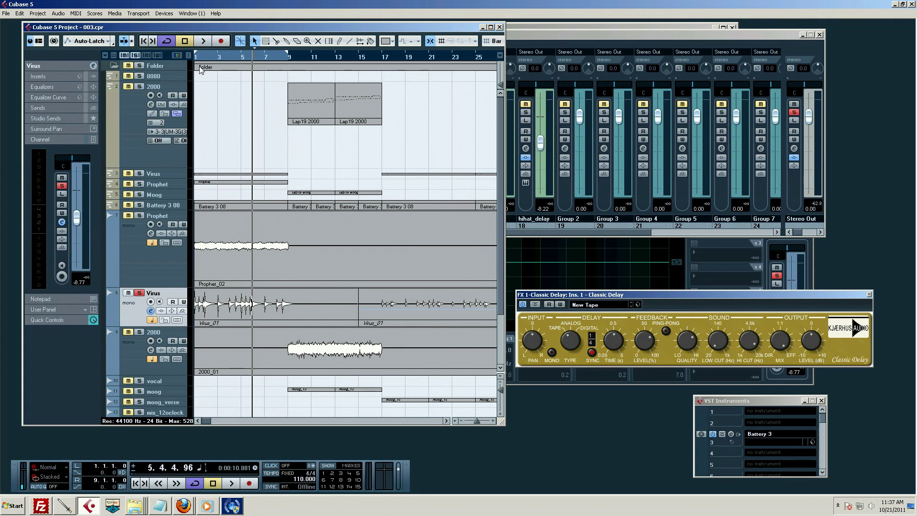
{"action": "key", "text": "Home"}
{"action": "key", "text": "space"}
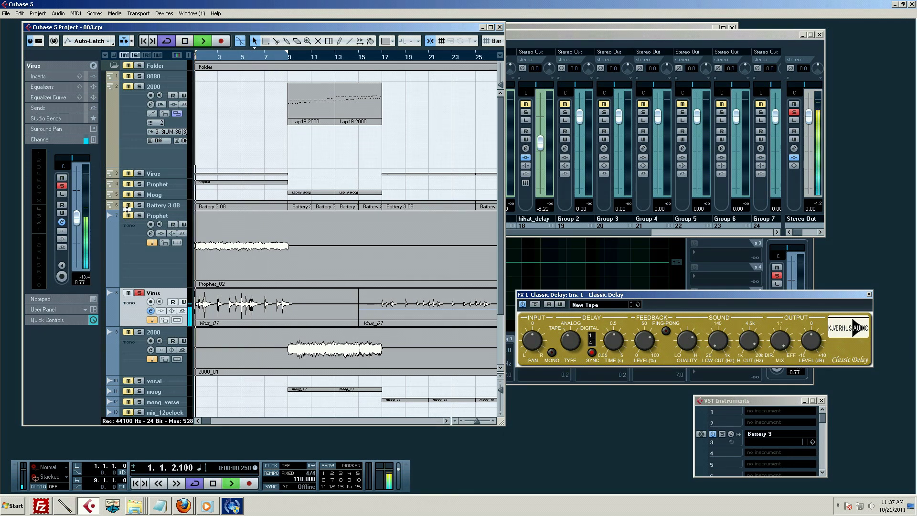
{"action": "key", "text": "space"}
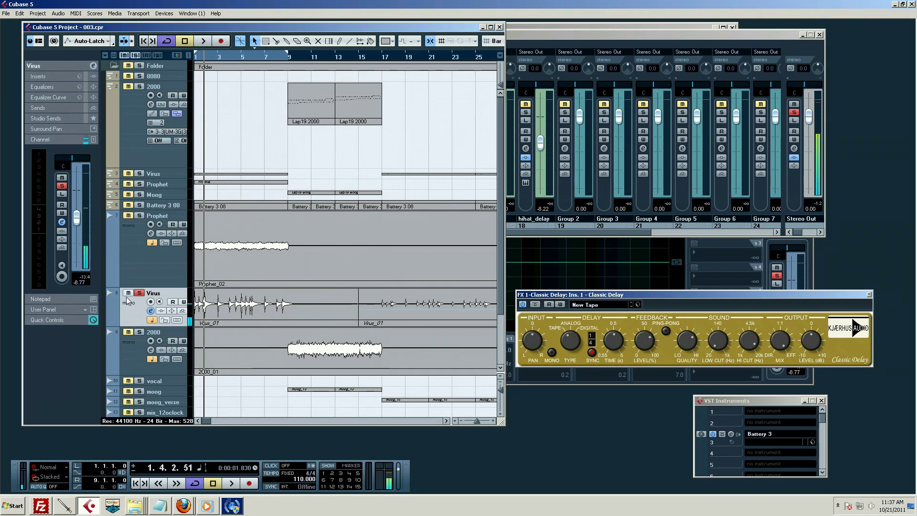
Step: Open the Virus channel settings, then route send 1 to FX 1-Classic Delay and switch it on
{"action": "left_click", "coordinate": [151, 311]}
{"action": "left_click", "coordinate": [151, 311]}
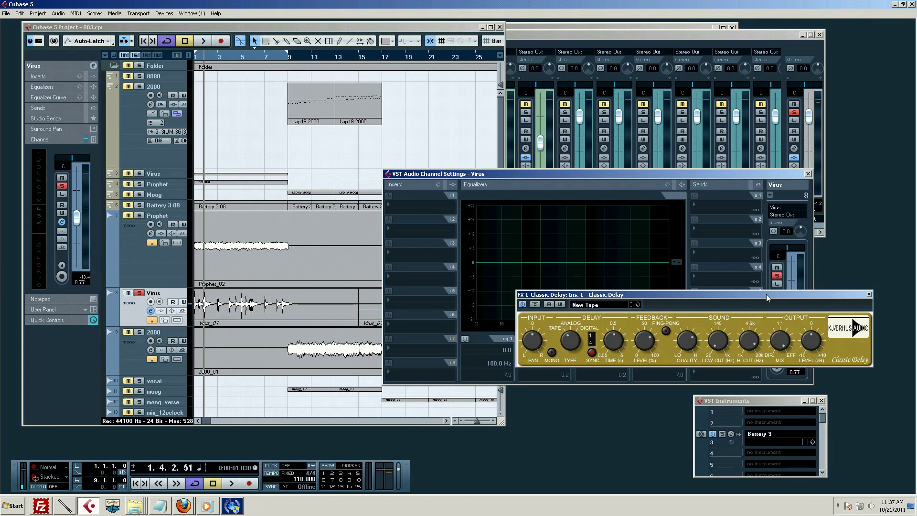
{"action": "left_click_drag", "start_coordinate": [766, 294], "coordinate": [700, 391]}
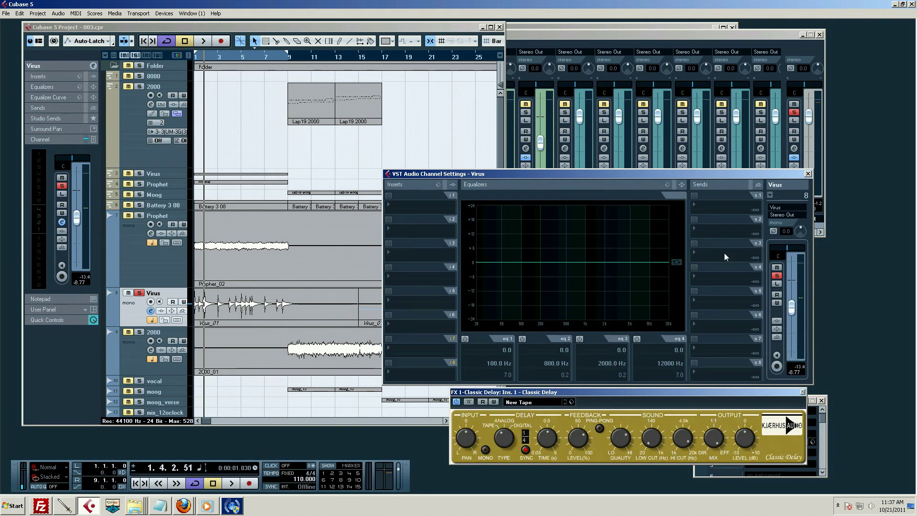
{"action": "left_click", "coordinate": [696, 206]}
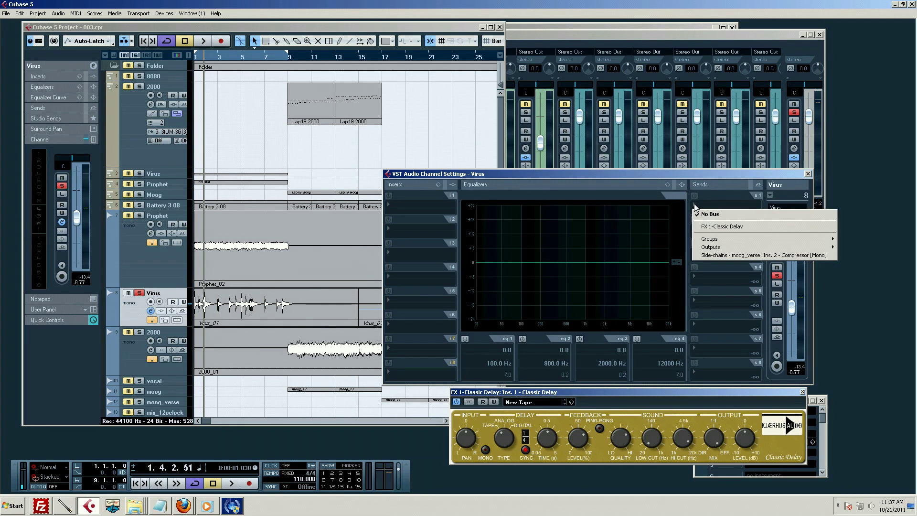
{"action": "left_click", "coordinate": [725, 228]}
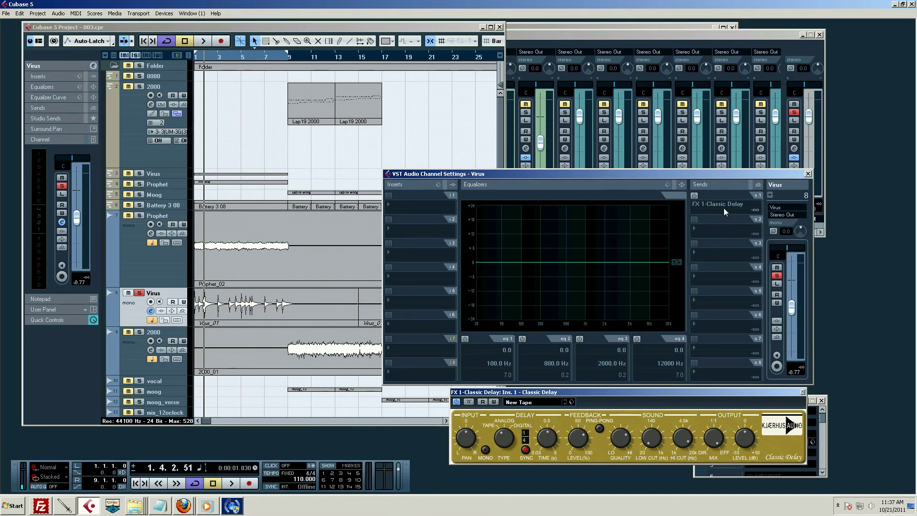
{"action": "left_click", "coordinate": [694, 195]}
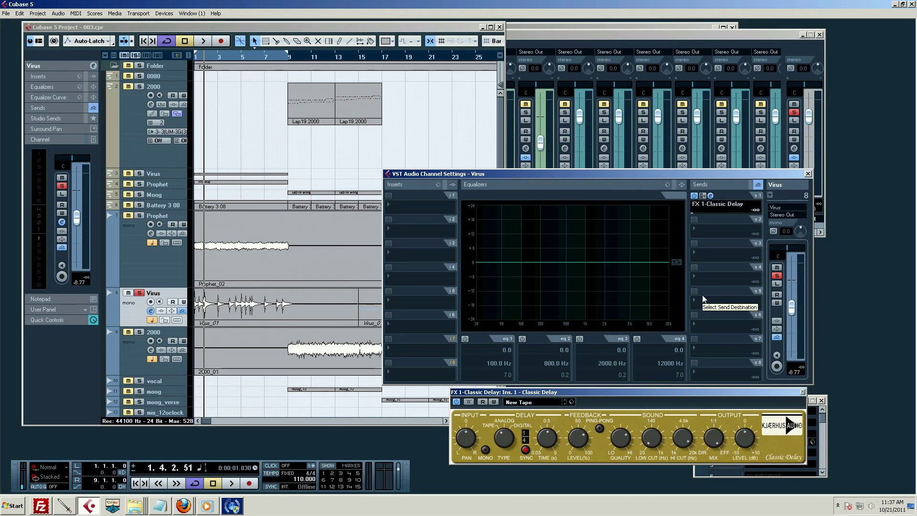
Step: Raise the Virus delay send from silence to about -13 dB while playing back
{"action": "left_click_drag", "start_coordinate": [702, 213], "coordinate": [699, 214]}
{"action": "scroll", "coordinate": [695, 214], "scroll_direction": "up", "scroll_amount": 2}
{"action": "key", "text": "space"}
{"action": "left_click_drag", "start_coordinate": [694, 214], "coordinate": [715, 213]}
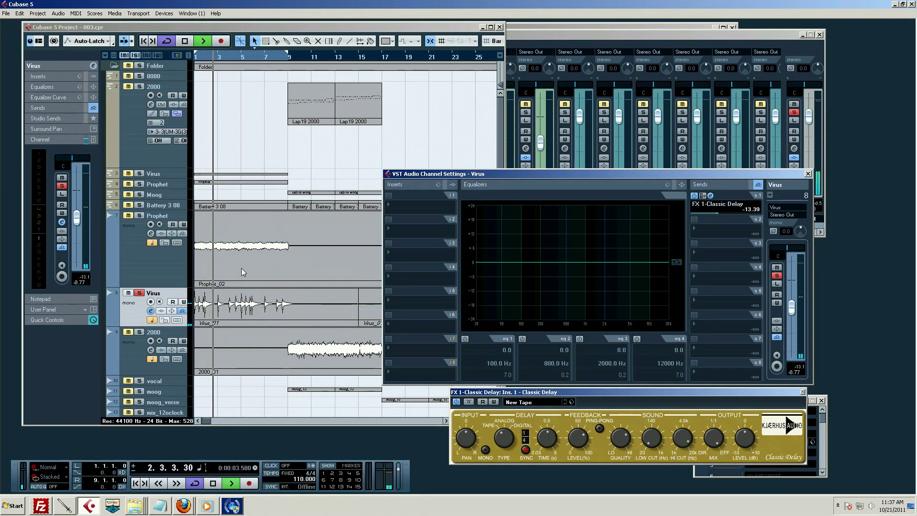
{"action": "key", "text": "space"}
Step: Re-solo the Virus channel and fine-tune the delay send to 0.00 dB during playback
{"action": "left_click", "coordinate": [777, 275]}
{"action": "left_click", "coordinate": [777, 276]}
{"action": "key", "text": "space"}
{"action": "left_click_drag", "start_coordinate": [727, 216], "coordinate": [760, 211]}
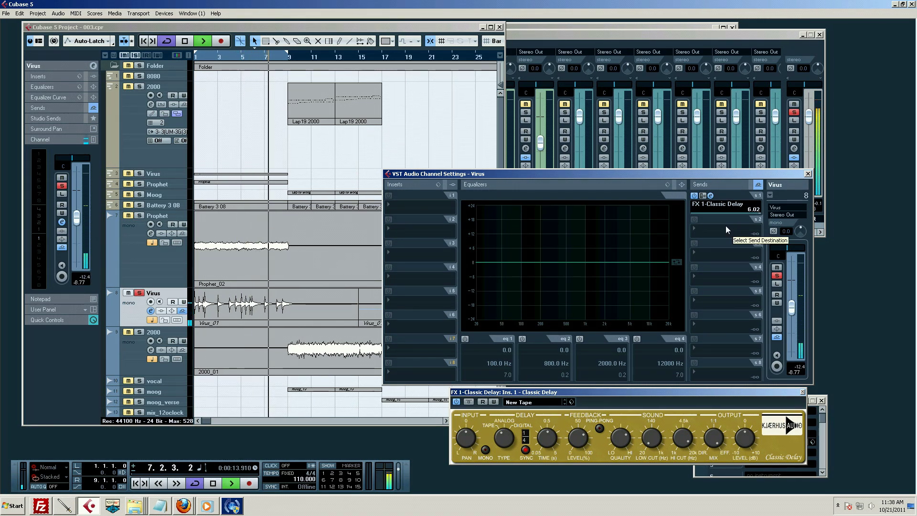
{"action": "left_click_drag", "start_coordinate": [747, 217], "coordinate": [695, 218]}
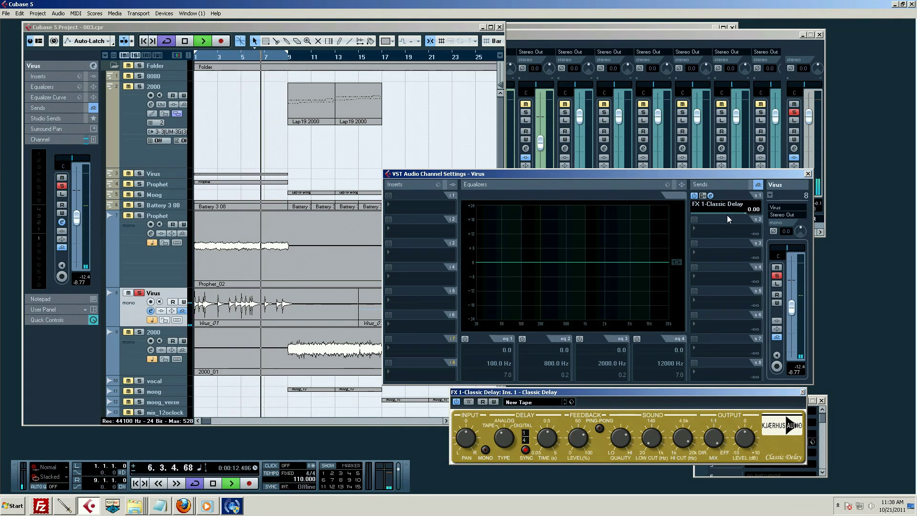
{"action": "left_click_drag", "start_coordinate": [727, 215], "coordinate": [742, 216]}
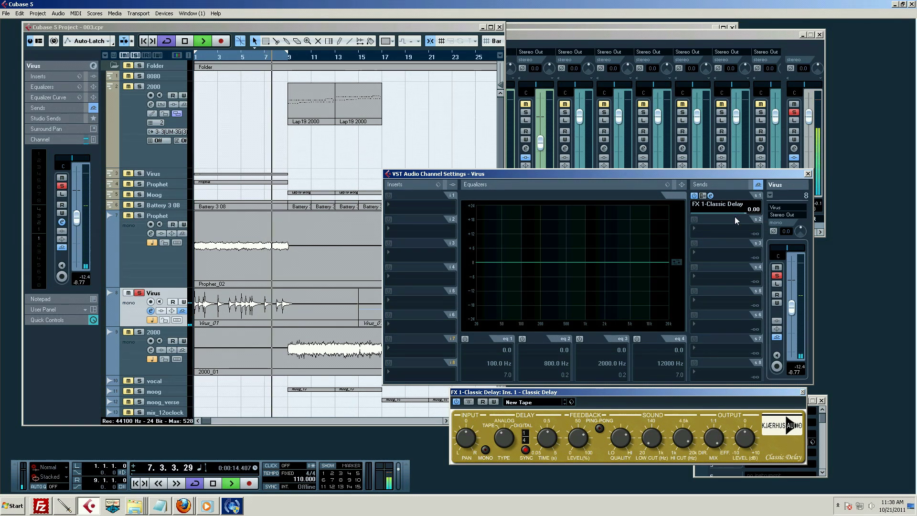
{"action": "key", "text": "space"}
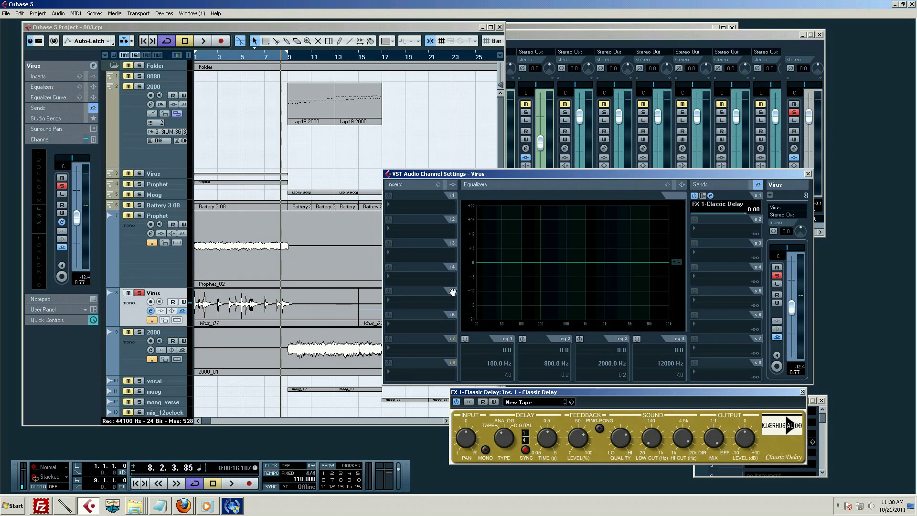
Step: Load UAD Cambridge into Virus insert slot 3 and roll off the high frequencies
{"action": "left_click", "coordinate": [390, 253]}
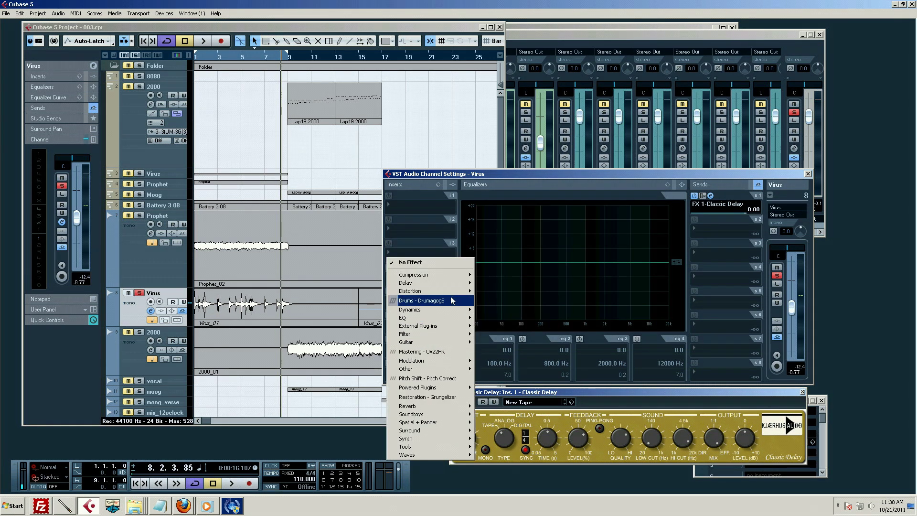
{"action": "mouse_move", "coordinate": [467, 387]}
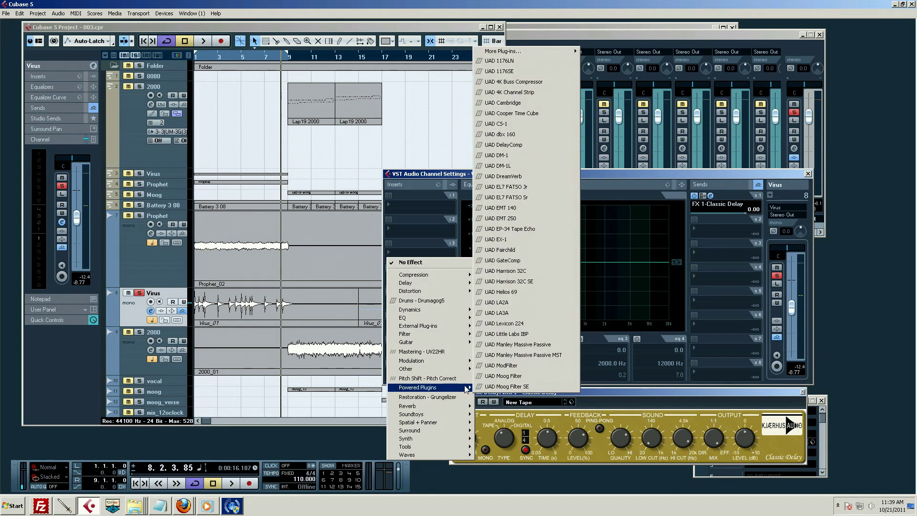
{"action": "left_click", "coordinate": [501, 104]}
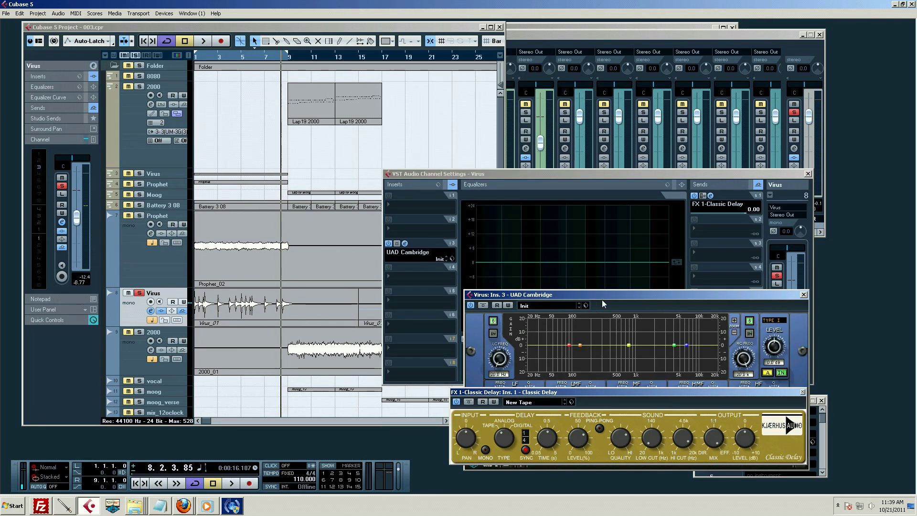
{"action": "left_click_drag", "start_coordinate": [755, 358], "coordinate": [705, 337]}
Step: Switch the Classic Delay send on and back off
{"action": "left_click", "coordinate": [694, 197]}
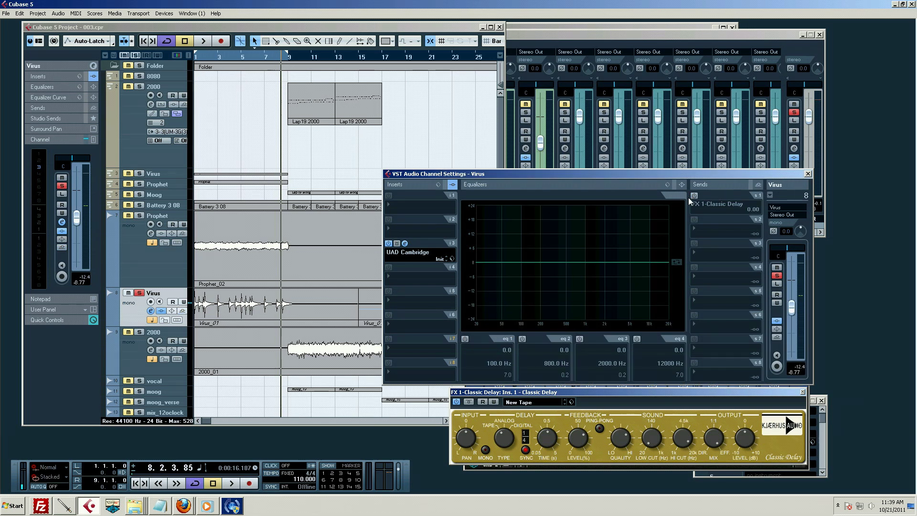
{"action": "left_click", "coordinate": [693, 198]}
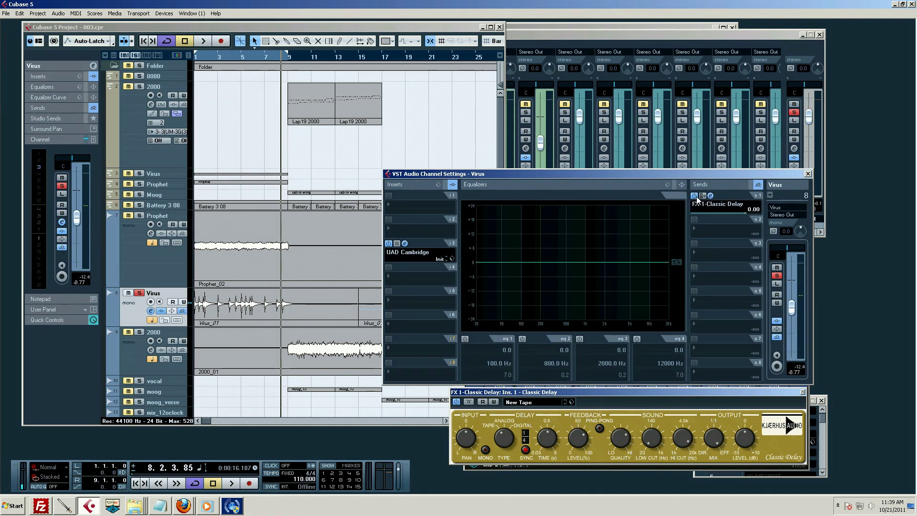
{"action": "left_click", "coordinate": [693, 196]}
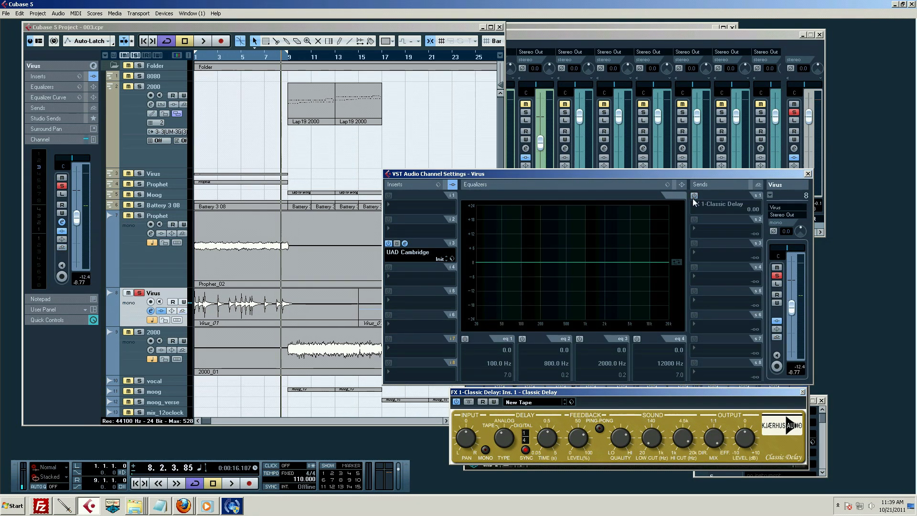
Step: During playback, lower the Cambridge high-cut frequency to 132 Hz and close its editor
{"action": "key", "text": "space"}
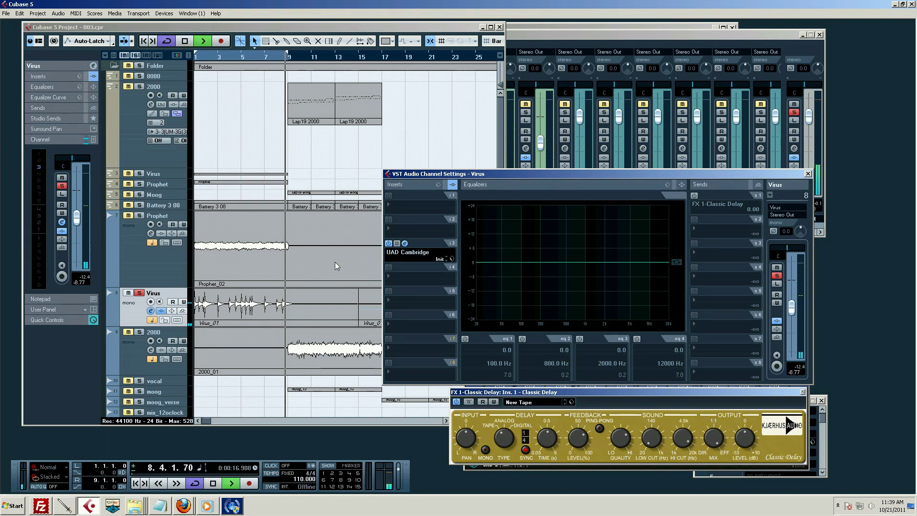
{"action": "left_click", "coordinate": [391, 256]}
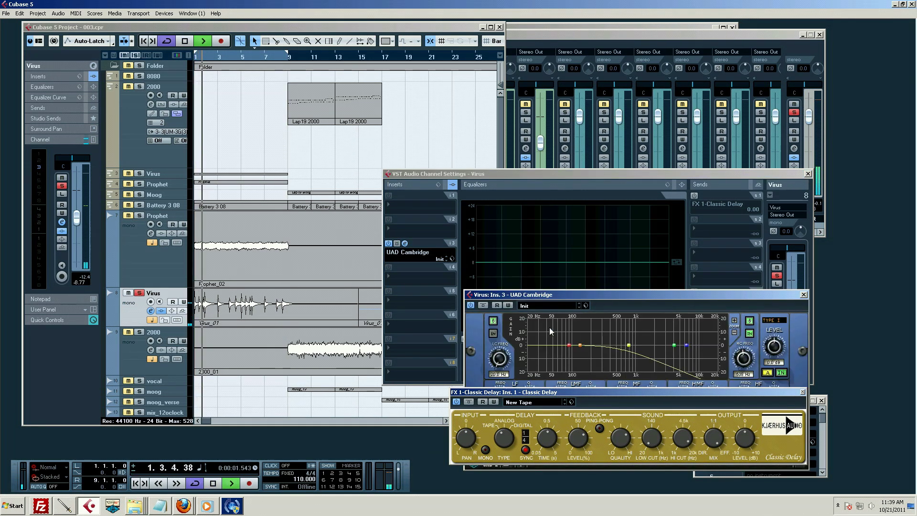
{"action": "left_click_drag", "start_coordinate": [743, 358], "coordinate": [737, 360]}
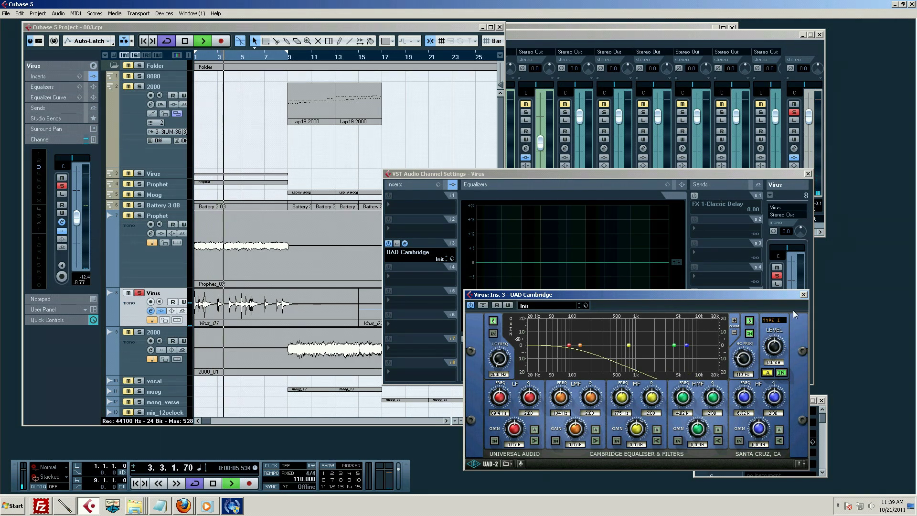
{"action": "left_click", "coordinate": [803, 296]}
Step: Switch on the send to FX 1-Classic Delay and audition it
{"action": "key", "text": "space"}
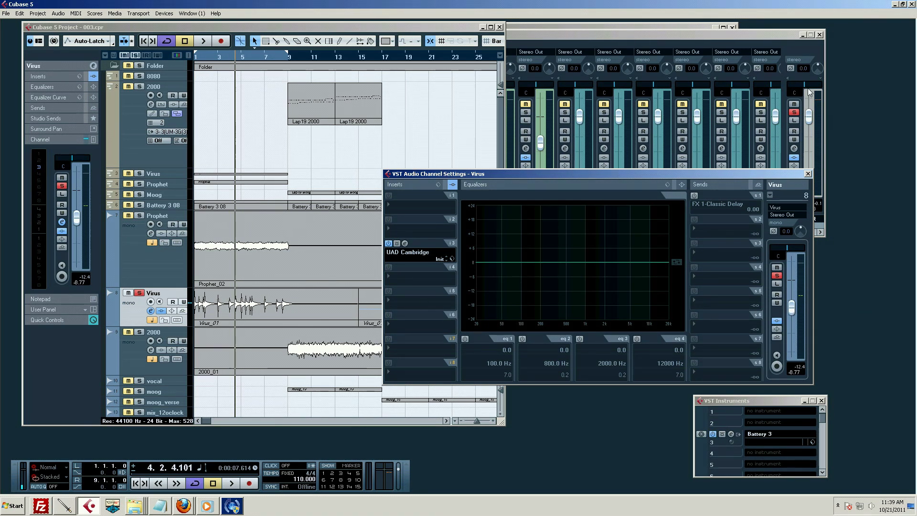
{"action": "left_click", "coordinate": [693, 195]}
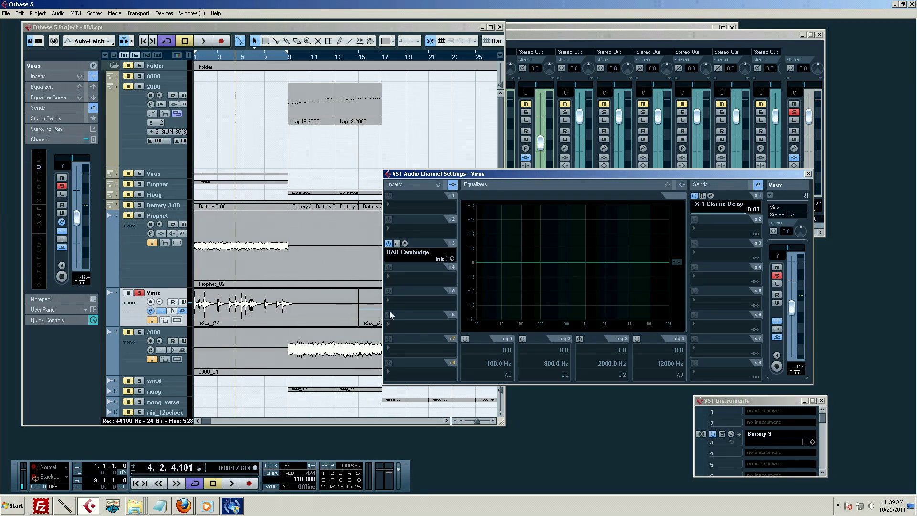
{"action": "key", "text": "space"}
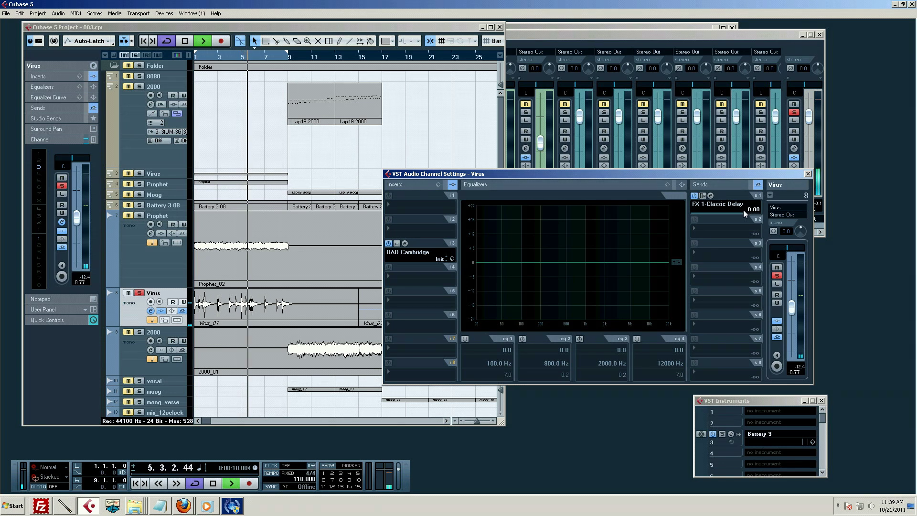
{"action": "key", "text": "space"}
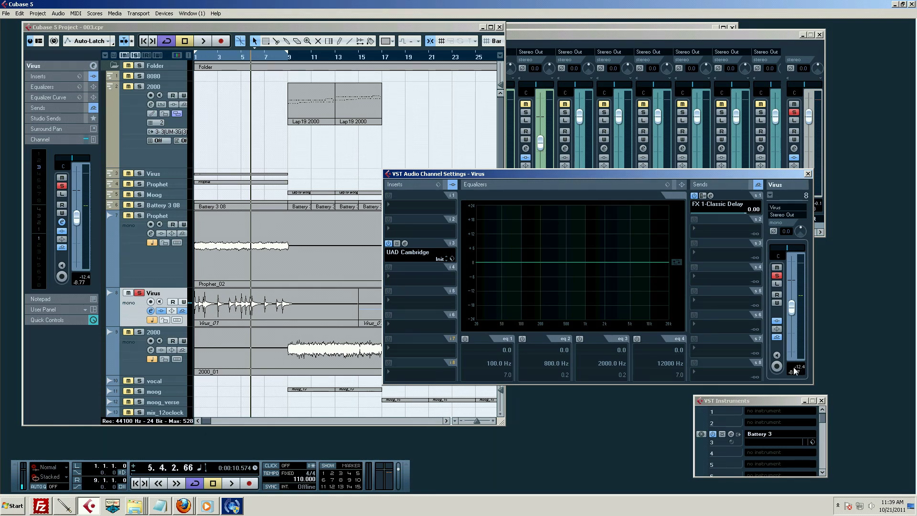
Step: Make the delay send pre-fader and set the Virus fader to -8.96 dB
{"action": "left_click", "coordinate": [703, 196]}
{"action": "left_click", "coordinate": [792, 308], "text": "ctrl"}
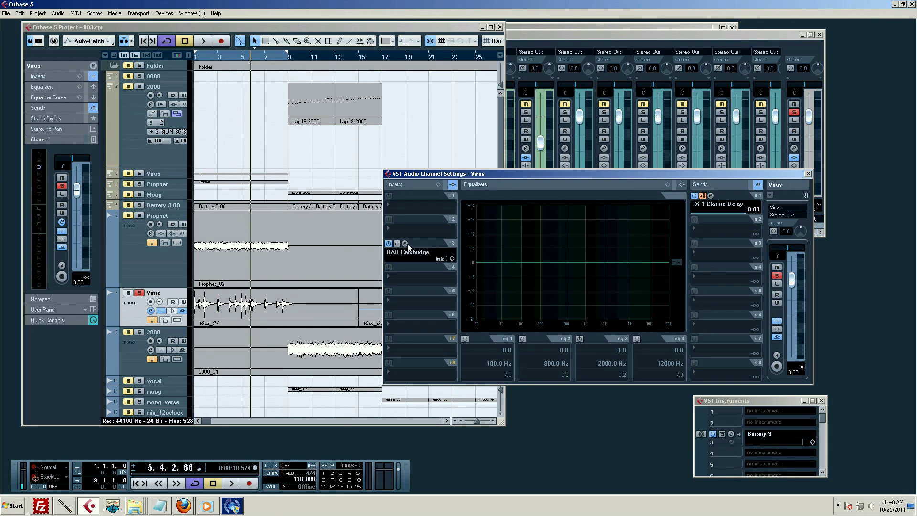
{"action": "left_click_drag", "start_coordinate": [787, 278], "coordinate": [786, 311]}
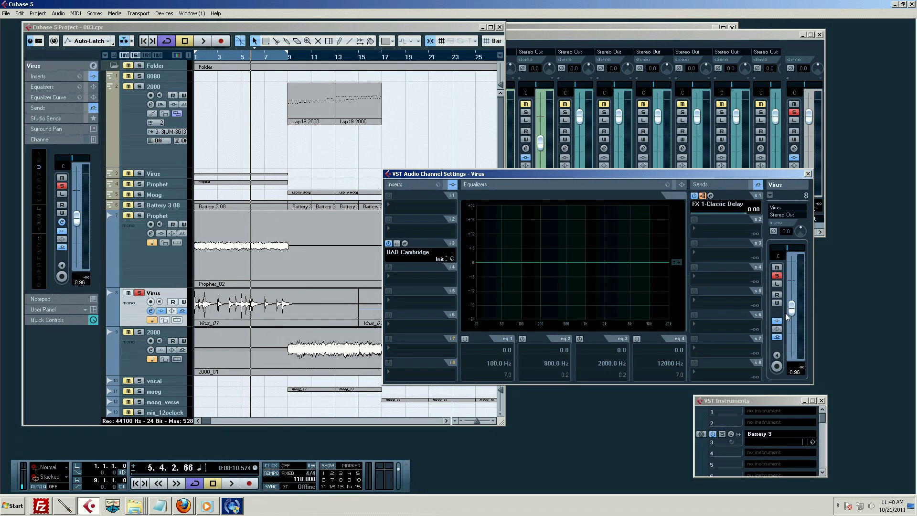
Step: Replay the project from bar 1 and move the channel settings window right
{"action": "left_click", "coordinate": [209, 63]}
{"action": "key", "text": "space"}
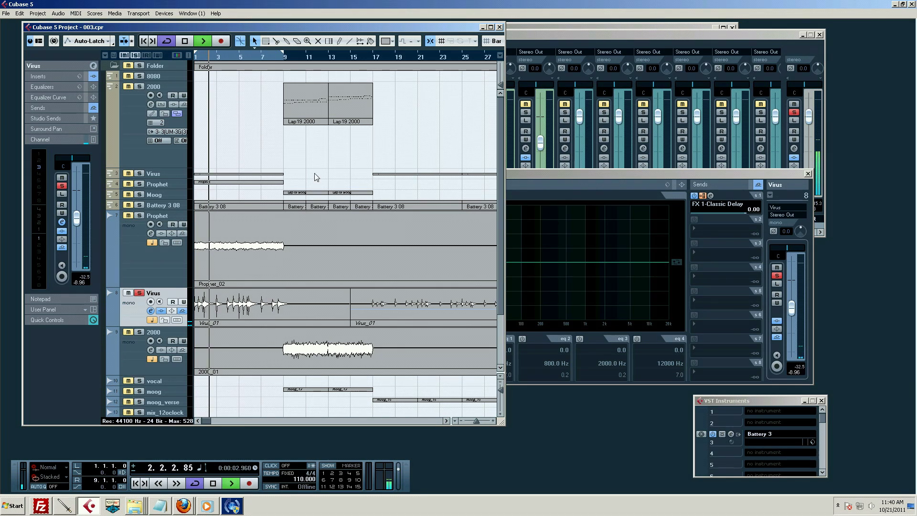
{"action": "key", "text": "space"}
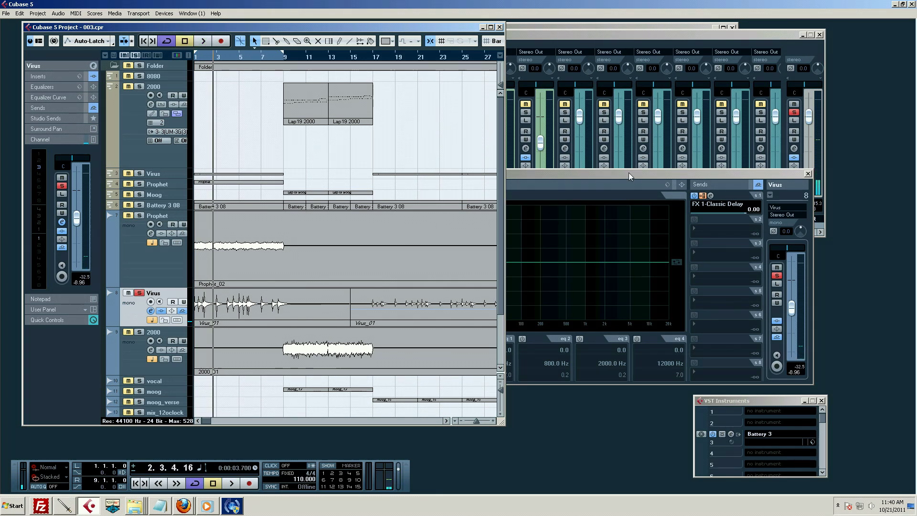
{"action": "left_click_drag", "start_coordinate": [628, 173], "coordinate": [664, 172]}
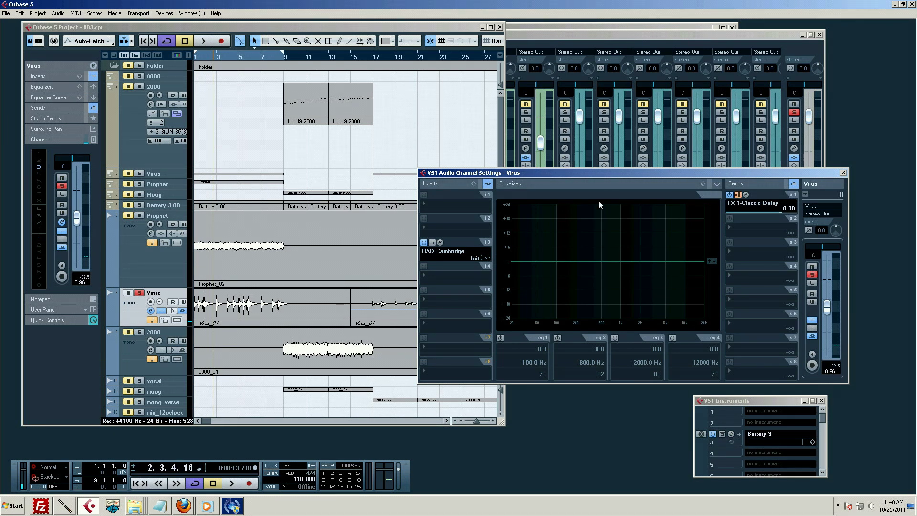
Step: Make the delay send post-fader at -15.47 dB and adjust Feedback in the Classic Delay editor
{"action": "left_click", "coordinate": [738, 195]}
{"action": "scroll", "coordinate": [777, 213], "scroll_direction": "down", "scroll_amount": 2}
{"action": "left_click_drag", "start_coordinate": [760, 215], "coordinate": [752, 211]}
{"action": "left_click", "coordinate": [746, 195]}
{"action": "left_click_drag", "start_coordinate": [570, 444], "coordinate": [568, 455]}
Step: During playback, raise the delay send to -3.39 dB, reset the Virus fader to 0 dB, and return to the full Mixer
{"action": "key", "text": "space"}
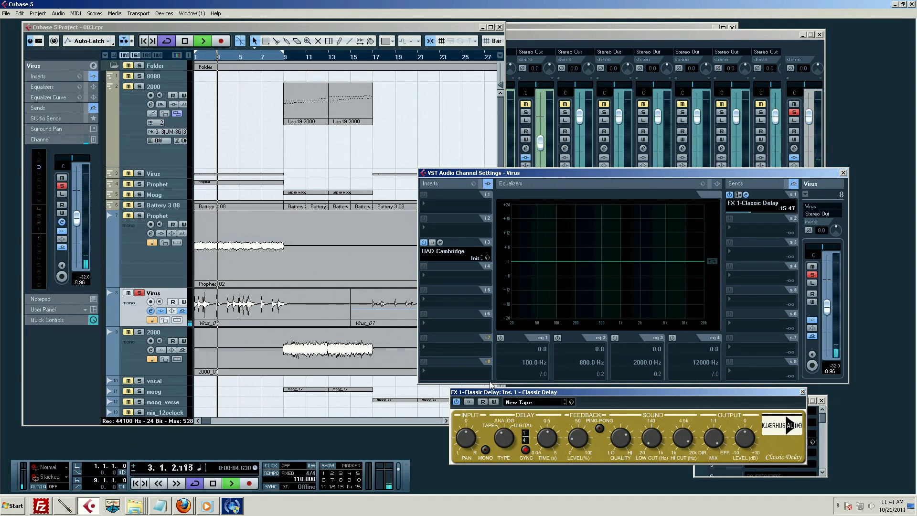
{"action": "left_click_drag", "start_coordinate": [749, 202], "coordinate": [770, 212]}
{"action": "left_click", "coordinate": [827, 312], "text": "ctrl"}
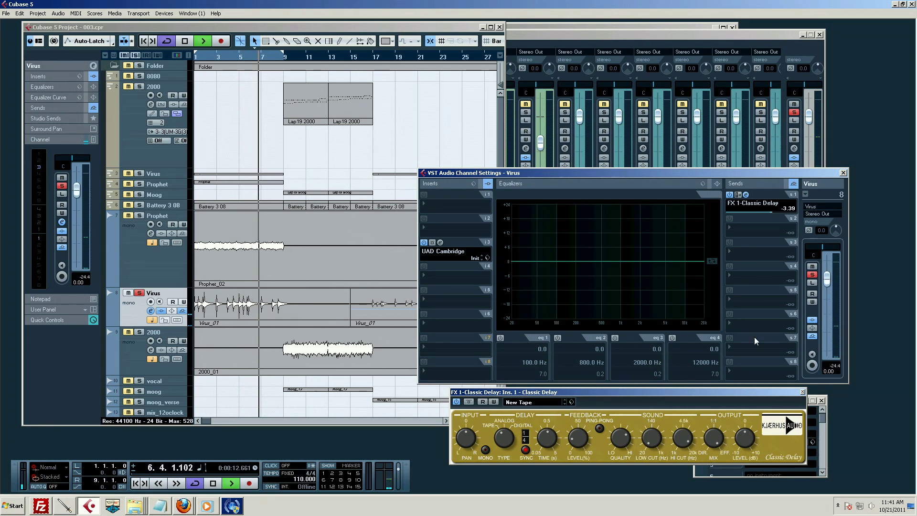
{"action": "left_click", "coordinate": [843, 173]}
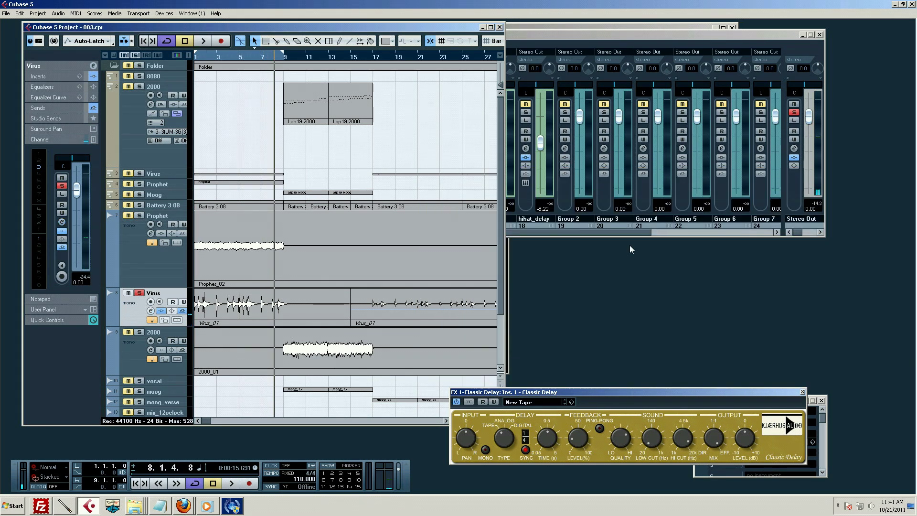
{"action": "left_click", "coordinate": [609, 231]}
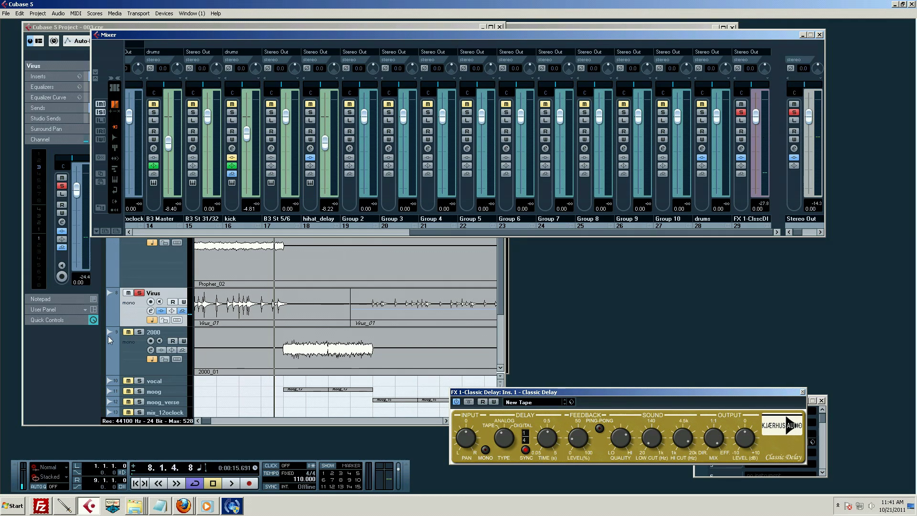
Step: Start adding an FX channel track with Powered Plugins > More Plug-ins > UAD RealVerb-Pro as its effect
{"action": "left_click", "coordinate": [140, 340]}
{"action": "scroll", "coordinate": [154, 356], "scroll_direction": "down", "scroll_amount": 3}
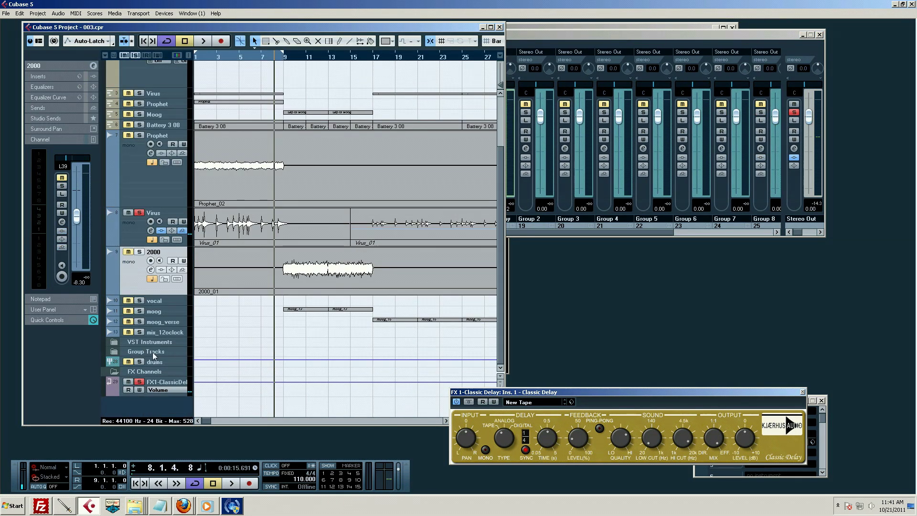
{"action": "right_click", "coordinate": [158, 413]}
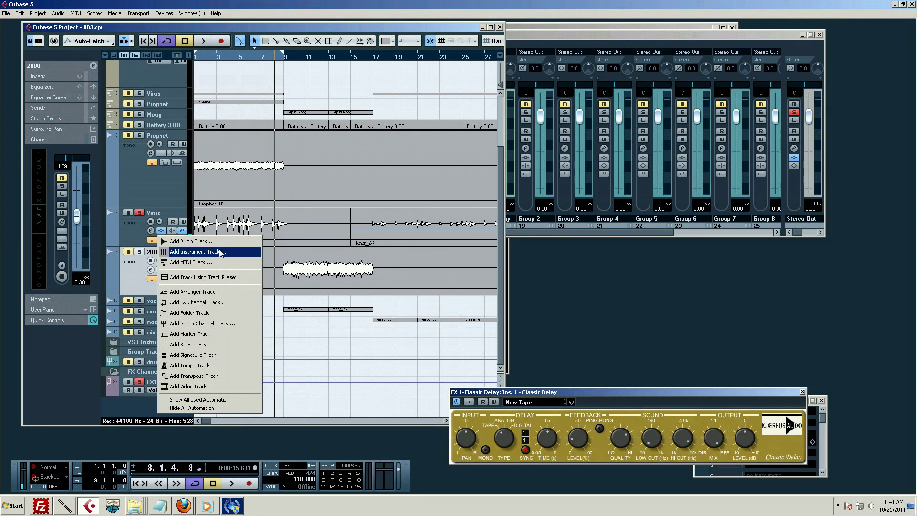
{"action": "left_click", "coordinate": [208, 304]}
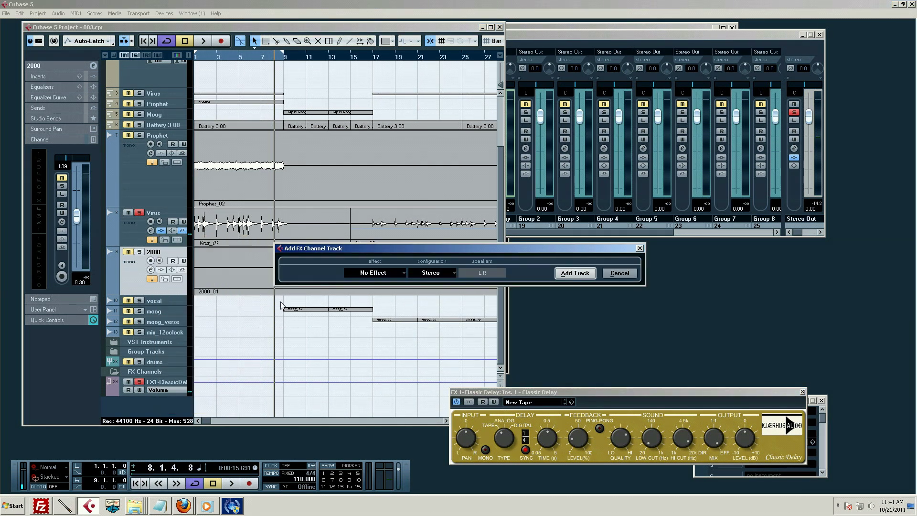
{"action": "left_click", "coordinate": [396, 273]}
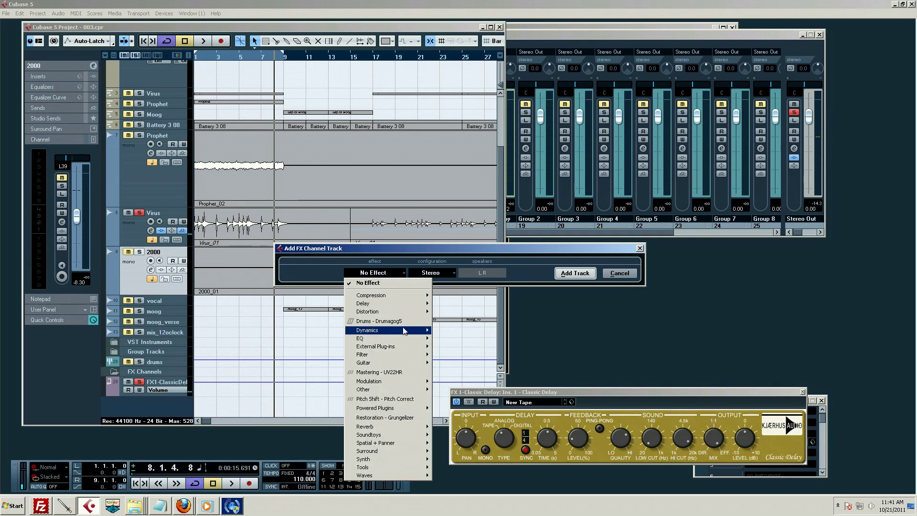
{"action": "mouse_move", "coordinate": [416, 410]}
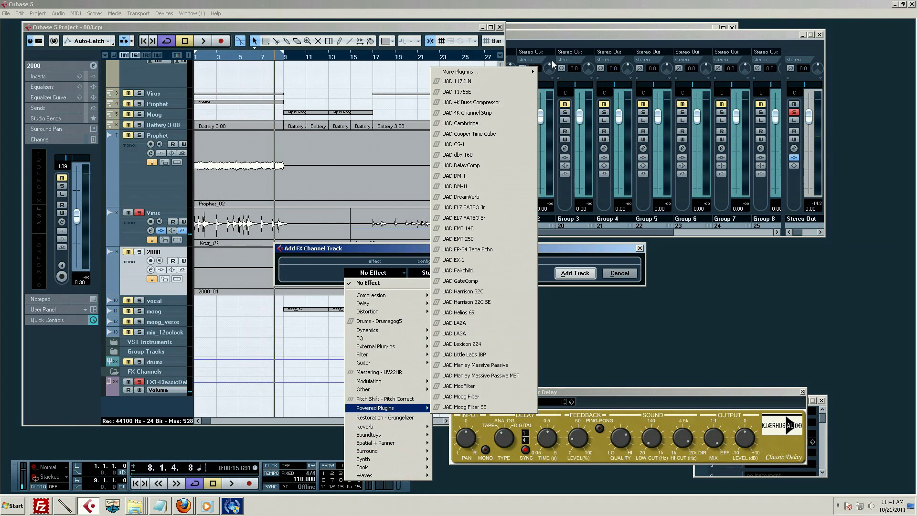
{"action": "mouse_move", "coordinate": [525, 76]}
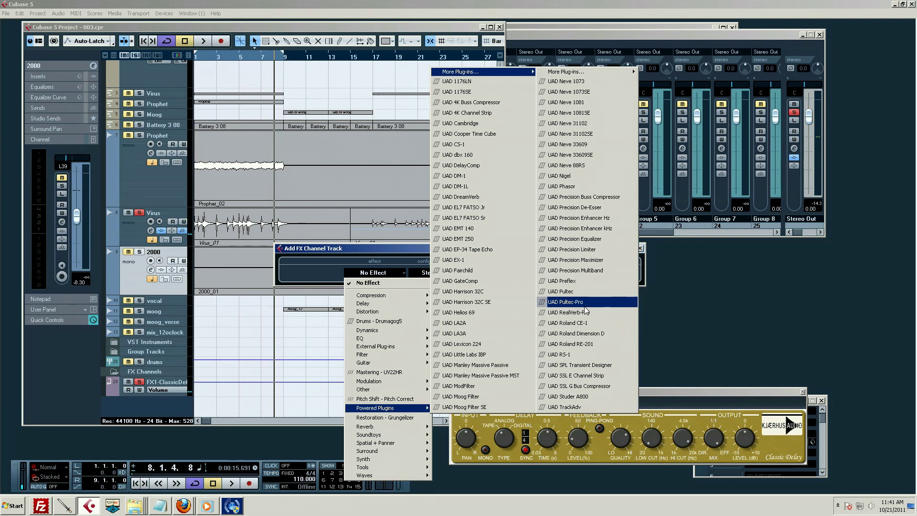
{"action": "left_click", "coordinate": [586, 314]}
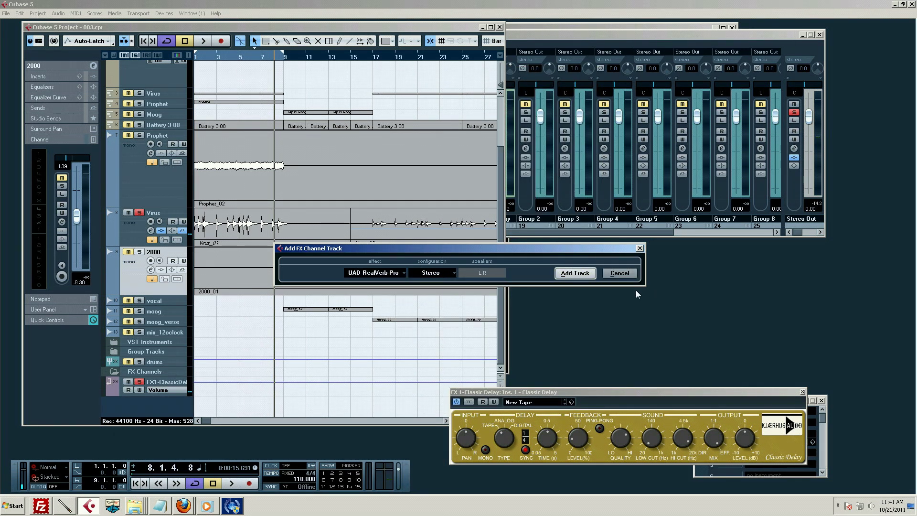
Step: Create the FX 2-UAD RealVerb-Pro track, solo it, and raise the reverb mix to 100%
{"action": "left_click", "coordinate": [590, 275]}
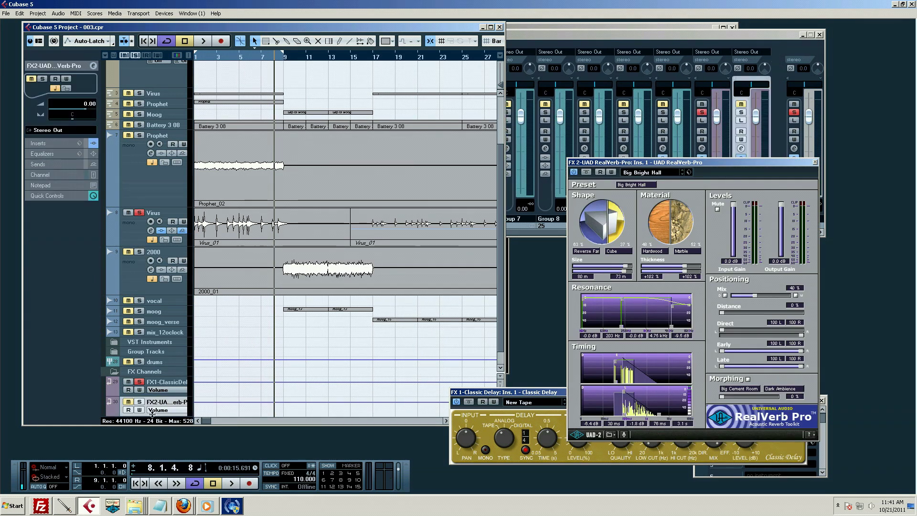
{"action": "left_click", "coordinate": [139, 401]}
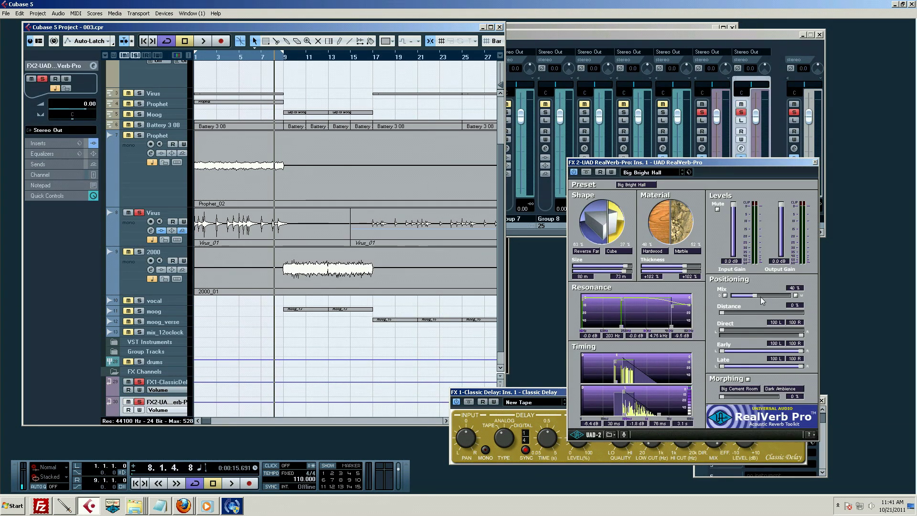
{"action": "left_click_drag", "start_coordinate": [755, 297], "coordinate": [802, 297]}
{"action": "left_click_drag", "start_coordinate": [726, 162], "coordinate": [786, 203]}
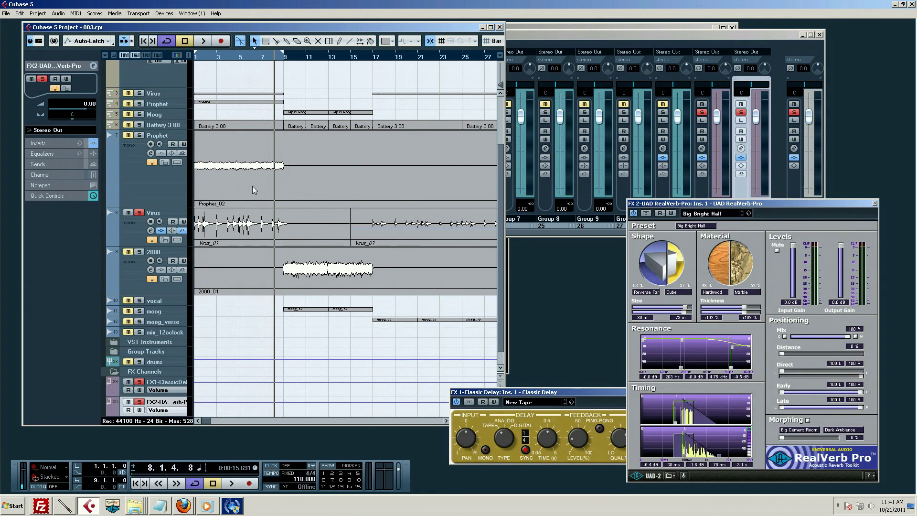
Step: Play back the Virus track, close the RealVerb Pro window, and scroll the Mixer to the FX channels
{"action": "left_click", "coordinate": [133, 222]}
{"action": "key", "text": "space"}
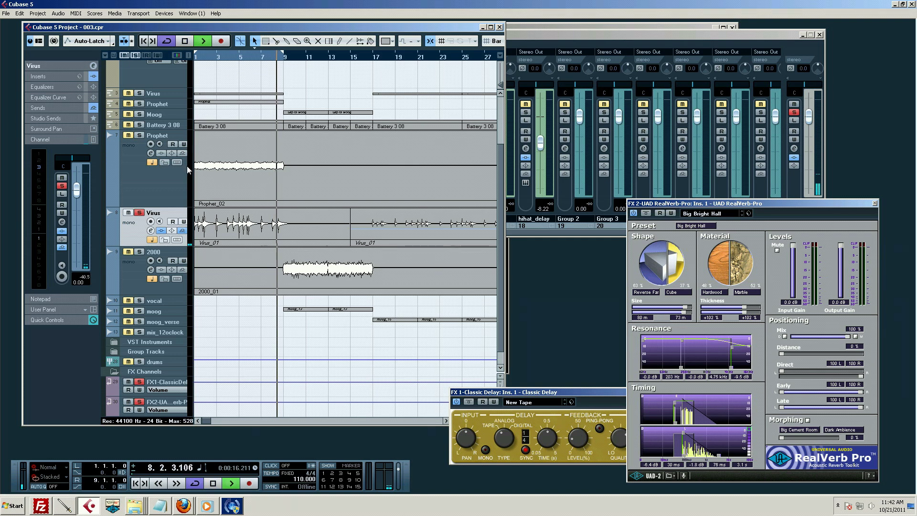
{"action": "left_click", "coordinate": [657, 40]}
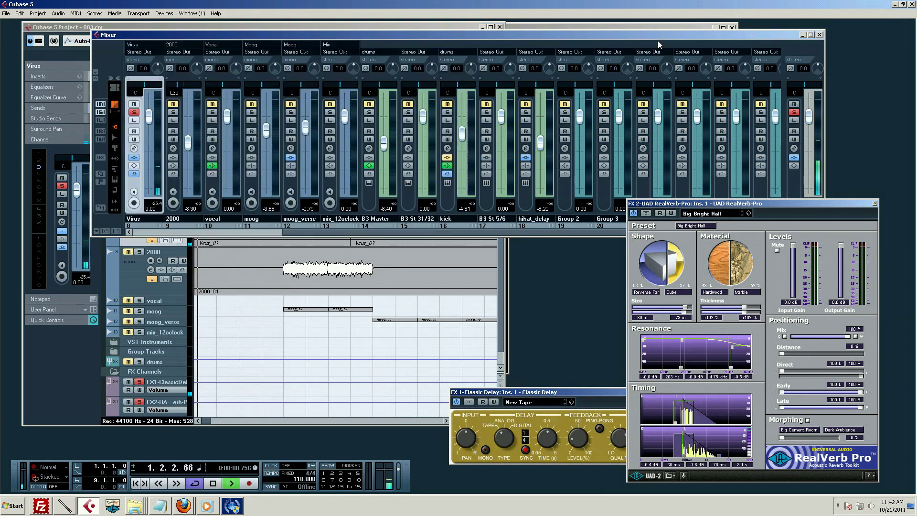
{"action": "left_click", "coordinate": [874, 203]}
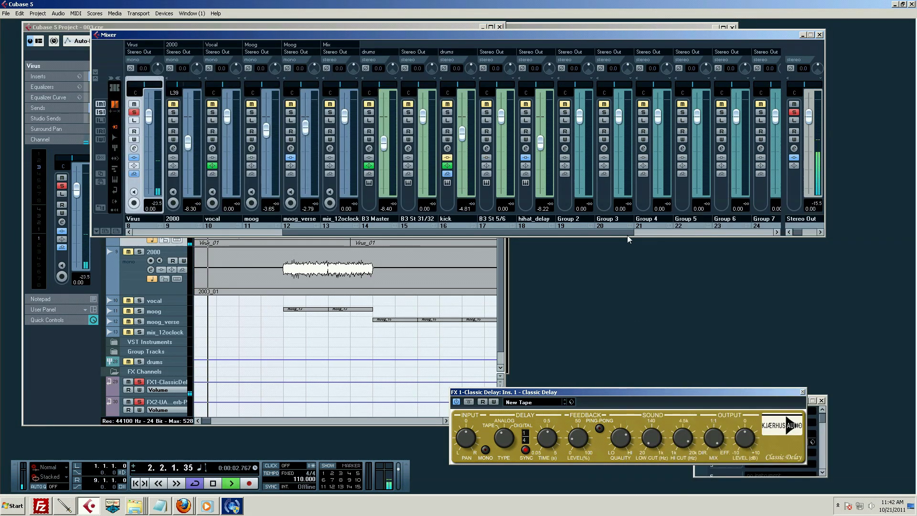
{"action": "left_click_drag", "start_coordinate": [622, 231], "coordinate": [777, 234]}
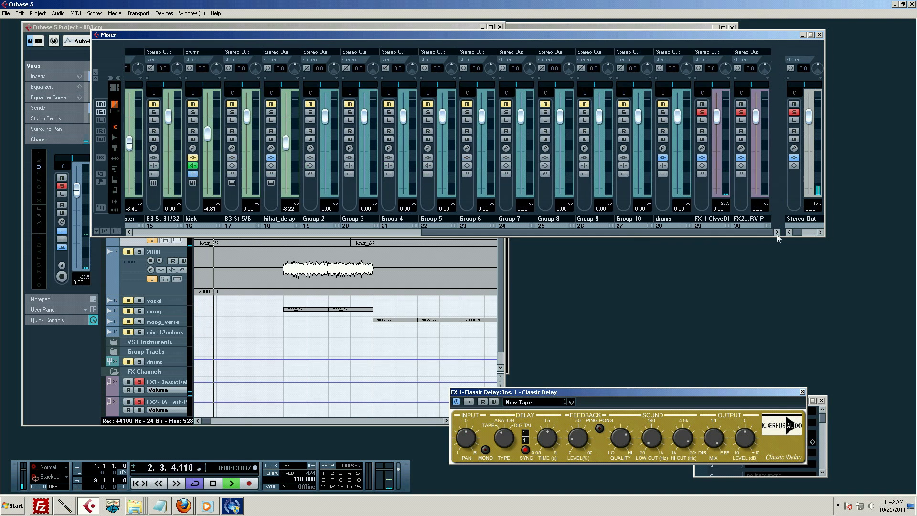
Step: Route FX 1-Classic Delay's second send to FX 2-UAD RealVerb-Pro at -2.41 dB, stop playback, and close the window
{"action": "left_click", "coordinate": [701, 149]}
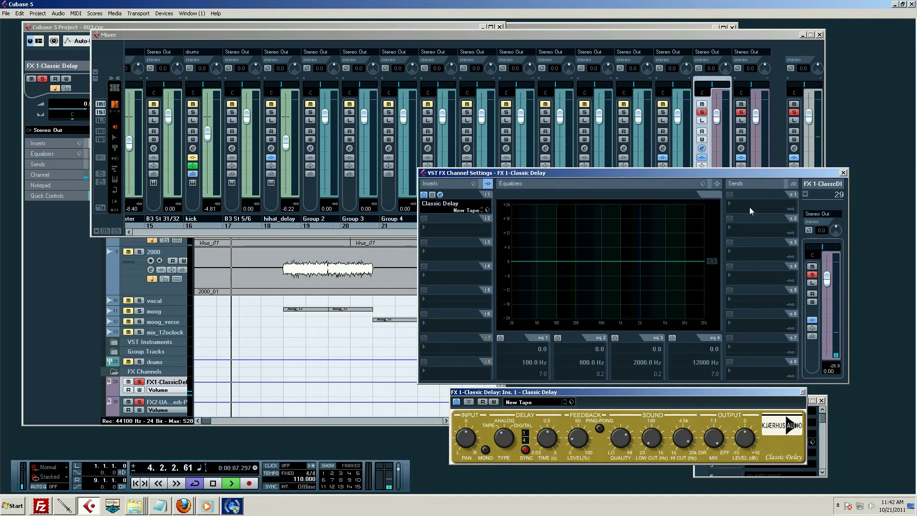
{"action": "left_click", "coordinate": [733, 228]}
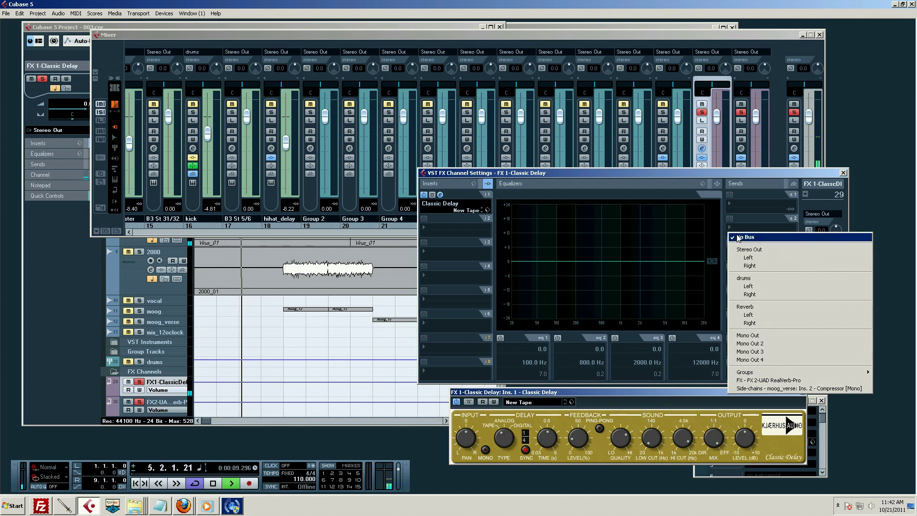
{"action": "left_click", "coordinate": [764, 381]}
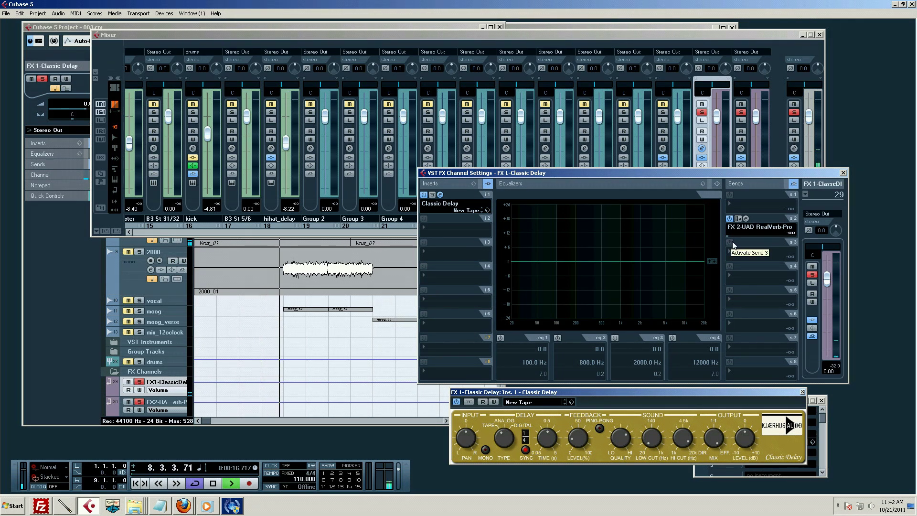
{"action": "left_click_drag", "start_coordinate": [743, 238], "coordinate": [774, 238]}
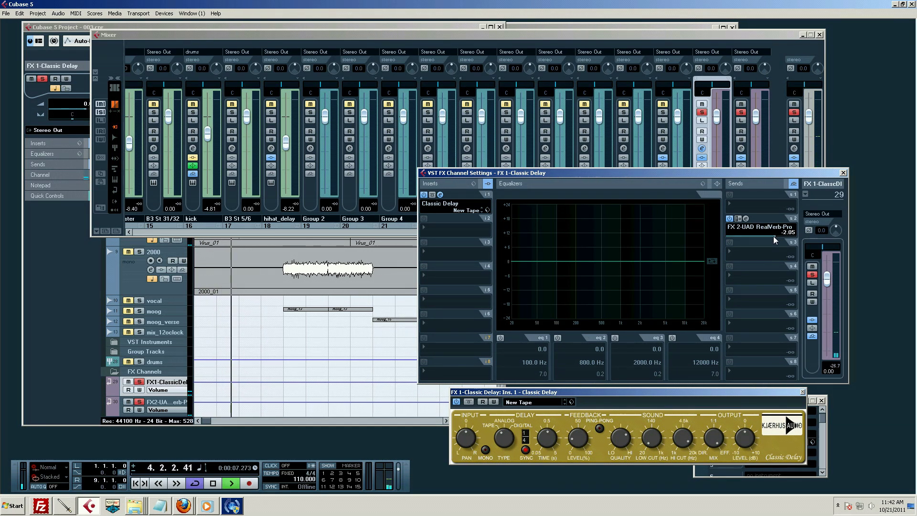
{"action": "scroll", "coordinate": [773, 236], "scroll_direction": "down", "scroll_amount": 1}
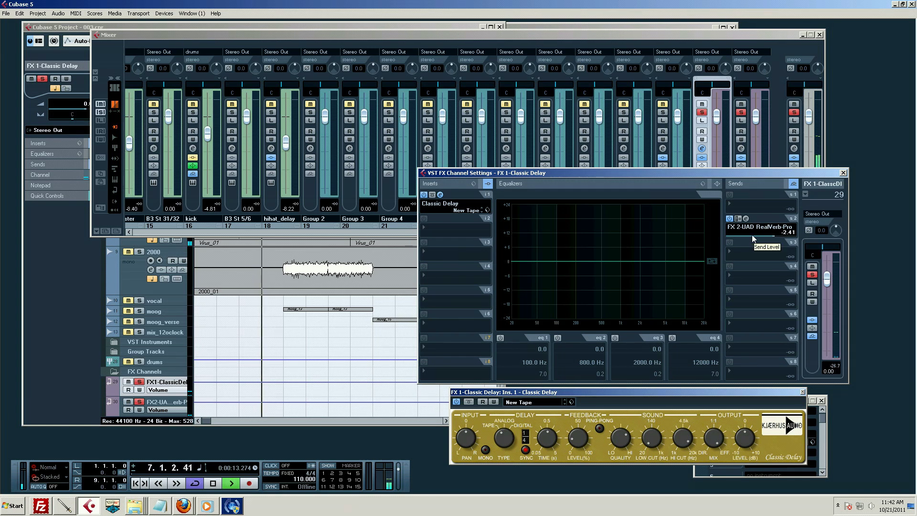
{"action": "key", "text": "space"}
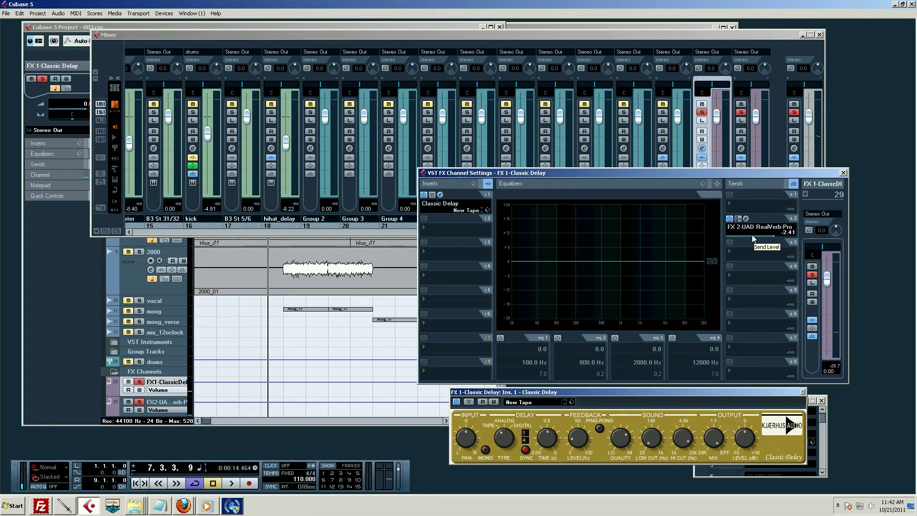
{"action": "left_click", "coordinate": [843, 173]}
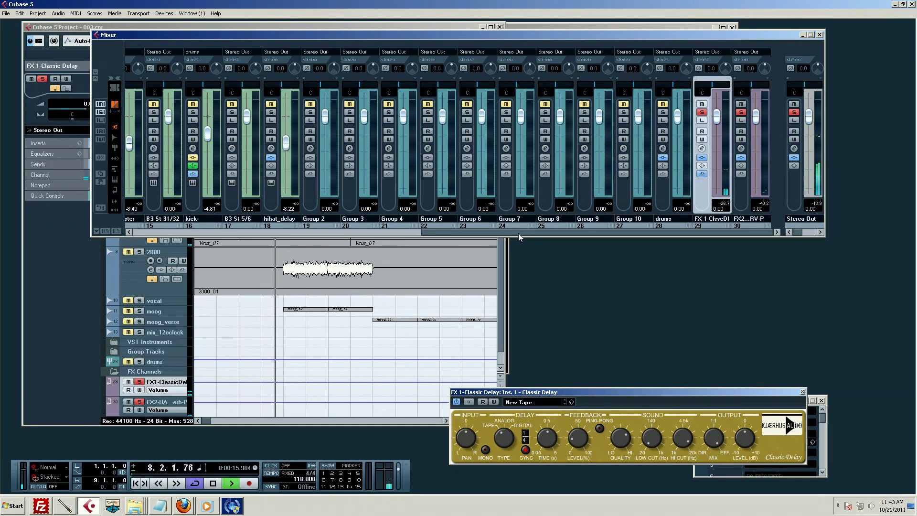
Step: Return playback to the project start and route the Virus, FX 1 and FX 2 outputs to Group 10
{"action": "left_click_drag", "start_coordinate": [518, 233], "coordinate": [260, 238]}
{"action": "key", "text": "Home"}
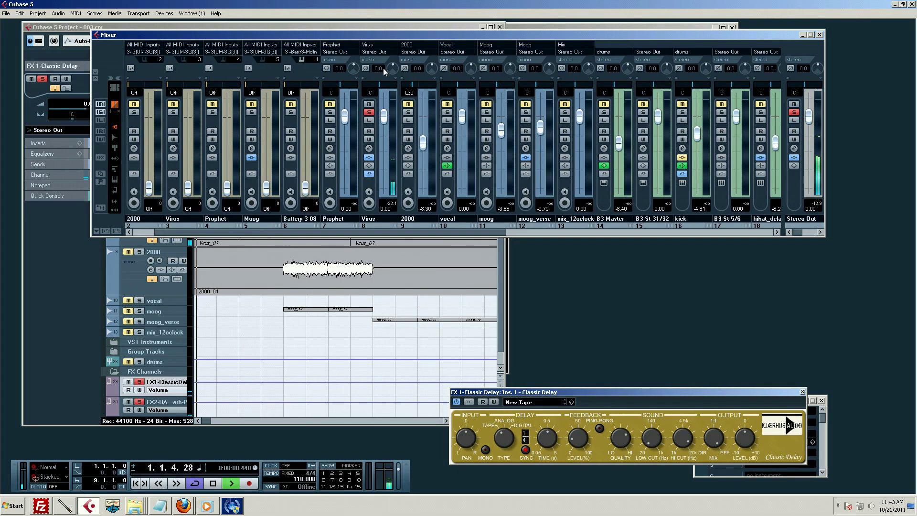
{"action": "left_click", "coordinate": [377, 52]}
{"action": "mouse_move", "coordinate": [497, 195]}
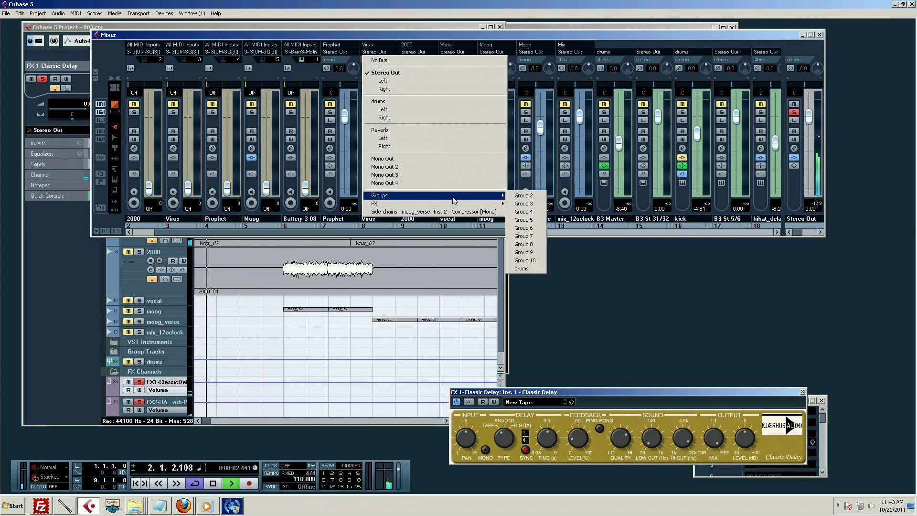
{"action": "left_click", "coordinate": [525, 260]}
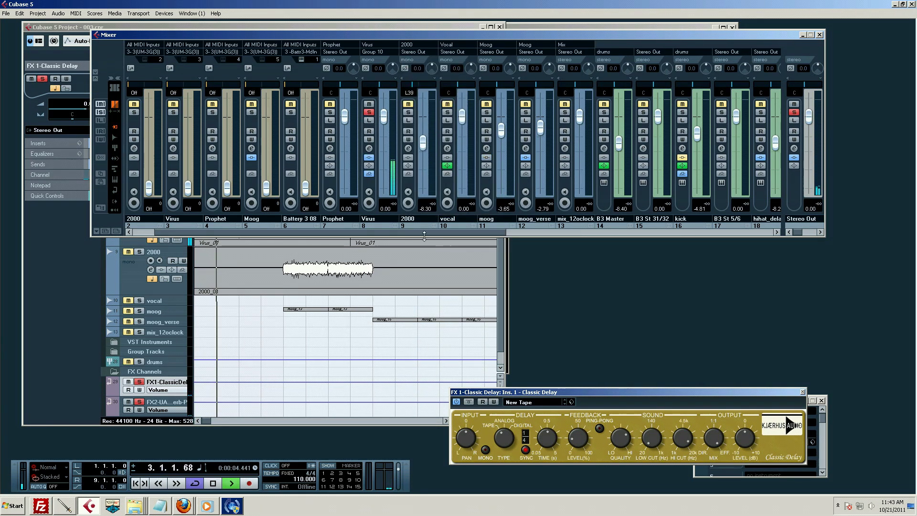
{"action": "left_click_drag", "start_coordinate": [424, 238], "coordinate": [716, 238]}
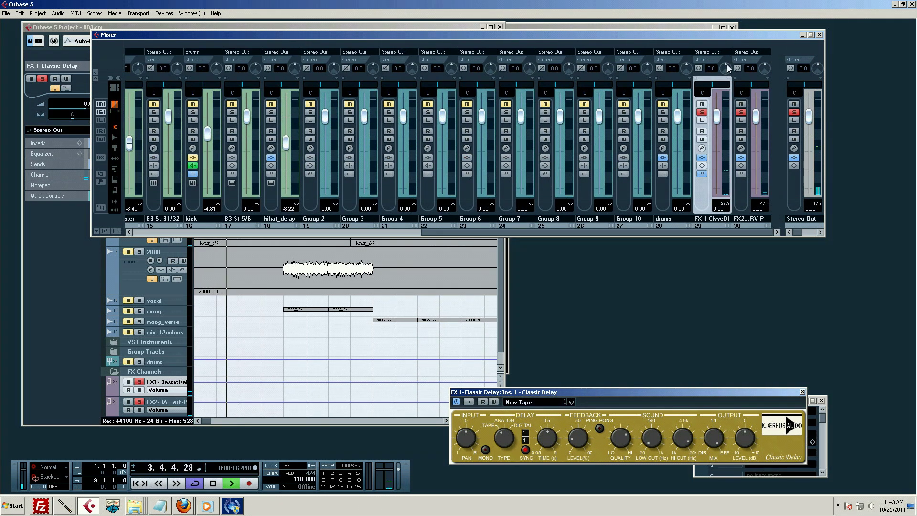
{"action": "left_click", "coordinate": [714, 53]}
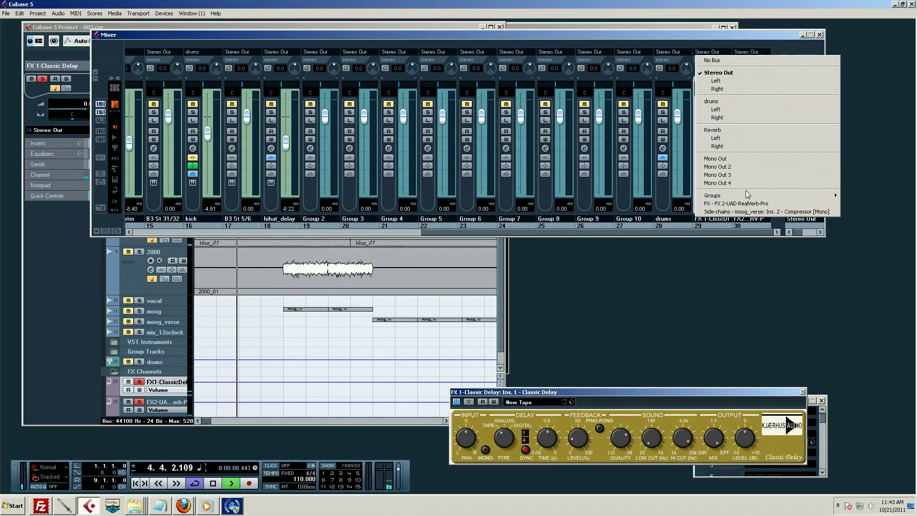
{"action": "mouse_move", "coordinate": [774, 196]}
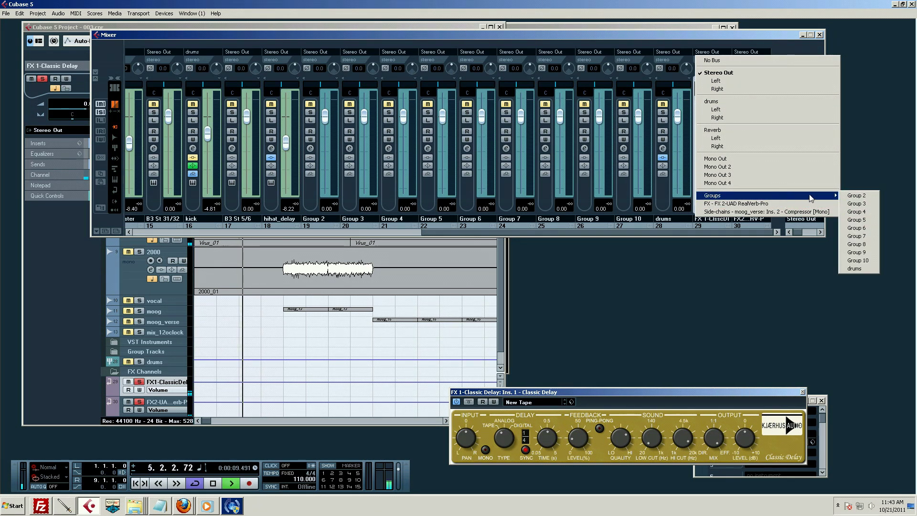
{"action": "left_click", "coordinate": [858, 260]}
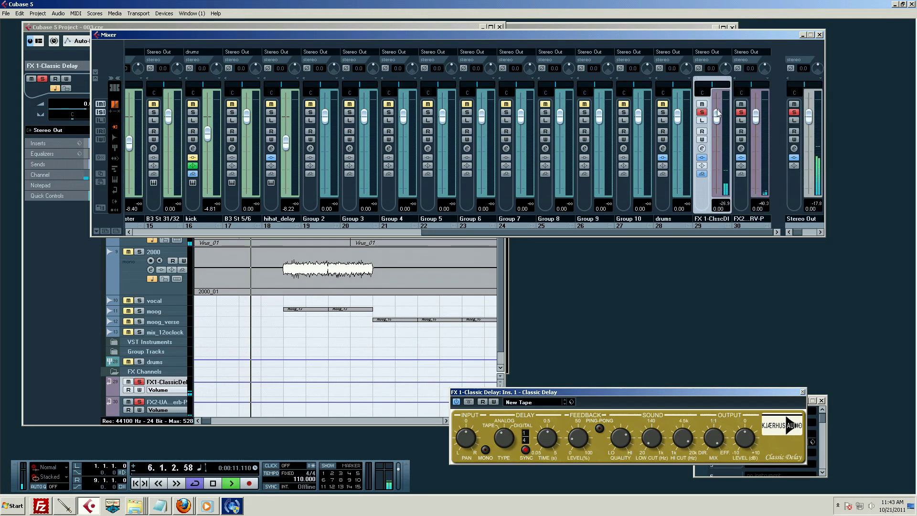
{"action": "left_click", "coordinate": [747, 53]}
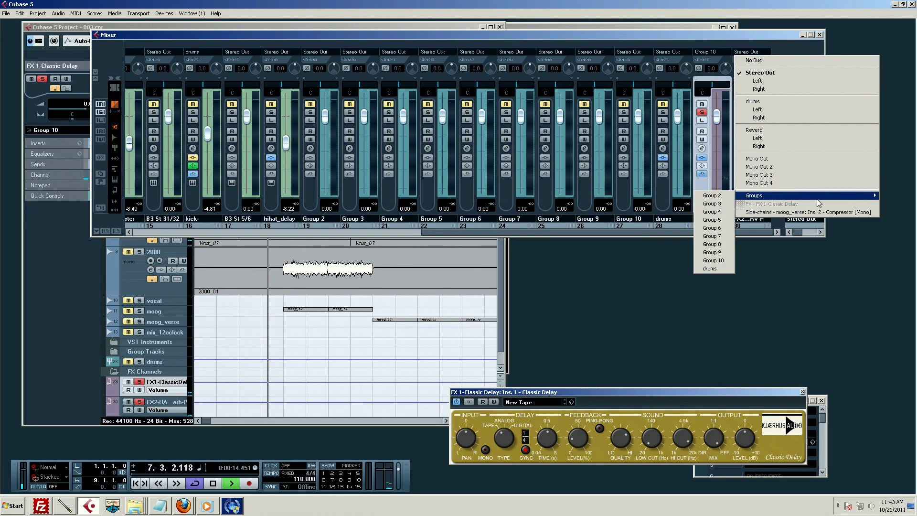
{"action": "mouse_move", "coordinate": [747, 195]}
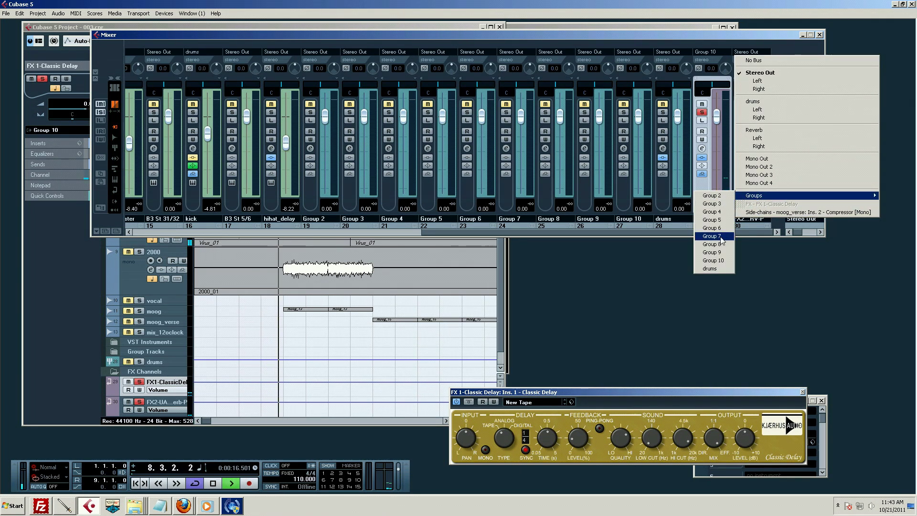
{"action": "left_click", "coordinate": [719, 260]}
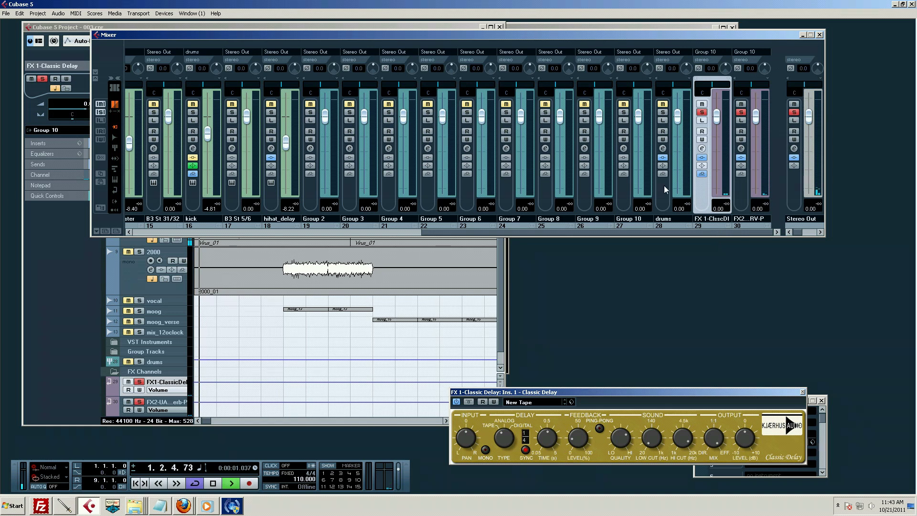
Step: Solo Group 10 and reset its fader level to 0.00
{"action": "left_click", "coordinate": [624, 112]}
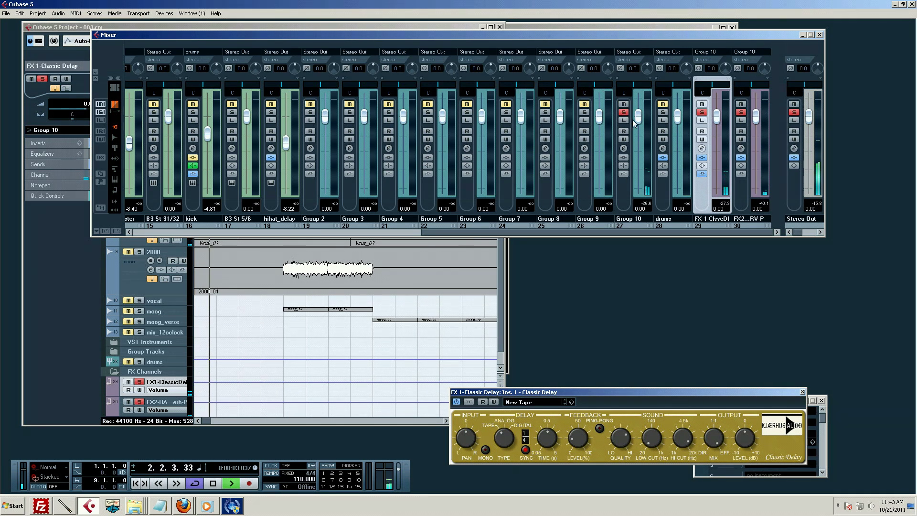
{"action": "left_click_drag", "start_coordinate": [639, 117], "coordinate": [640, 186]}
{"action": "left_click", "coordinate": [640, 186], "text": "ctrl"}
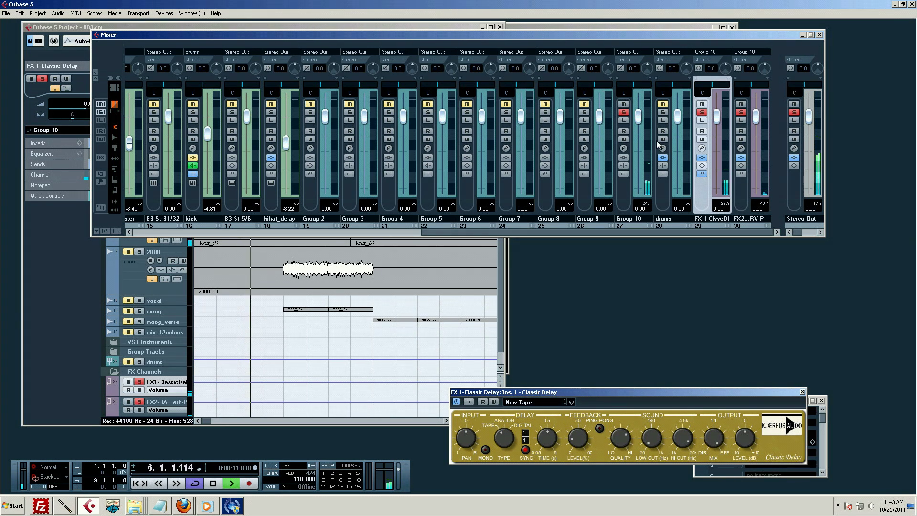
Step: Rename the Group 10 channel to 'Improved Virus'
{"action": "double_click", "coordinate": [628, 219]}
{"action": "type", "text": "Improved Virus"}
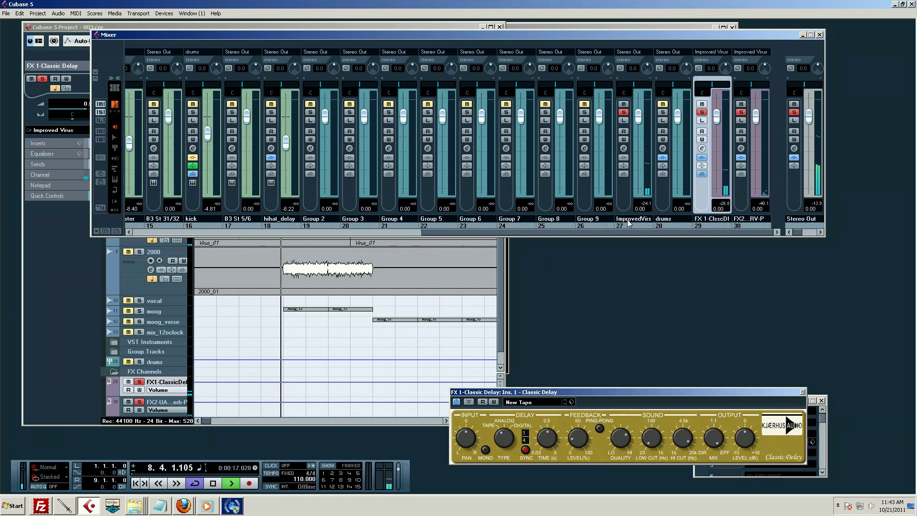
{"action": "key", "text": "Return"}
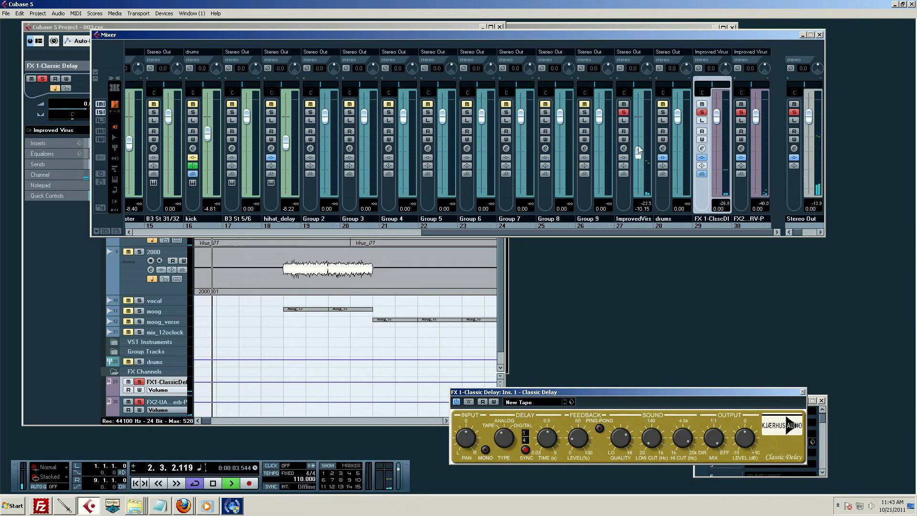
Step: Recentre the Improved Virus channel's pan, reset its level to 0.00, and scroll the mixer left
{"action": "scroll", "coordinate": [643, 97], "scroll_direction": "down", "scroll_amount": 2}
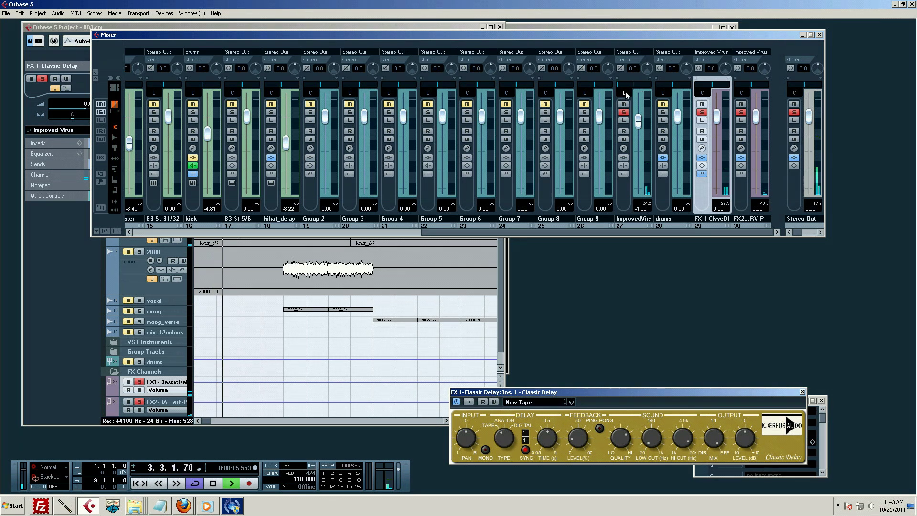
{"action": "left_click", "coordinate": [628, 91]}
{"action": "left_click", "coordinate": [638, 90]}
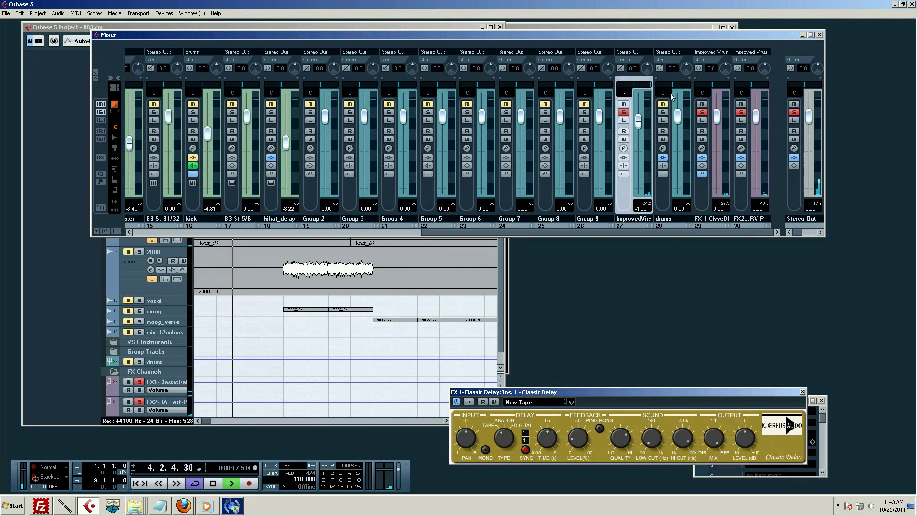
{"action": "left_click", "coordinate": [645, 89], "text": "ctrl"}
{"action": "left_click_drag", "start_coordinate": [638, 121], "coordinate": [639, 127]}
{"action": "left_click", "coordinate": [639, 127], "text": "ctrl"}
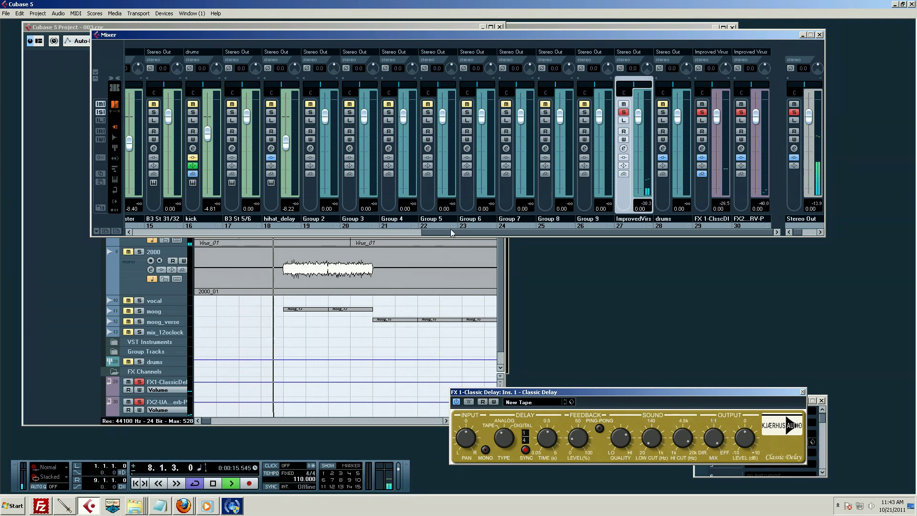
{"action": "left_click_drag", "start_coordinate": [442, 228], "coordinate": [236, 223]}
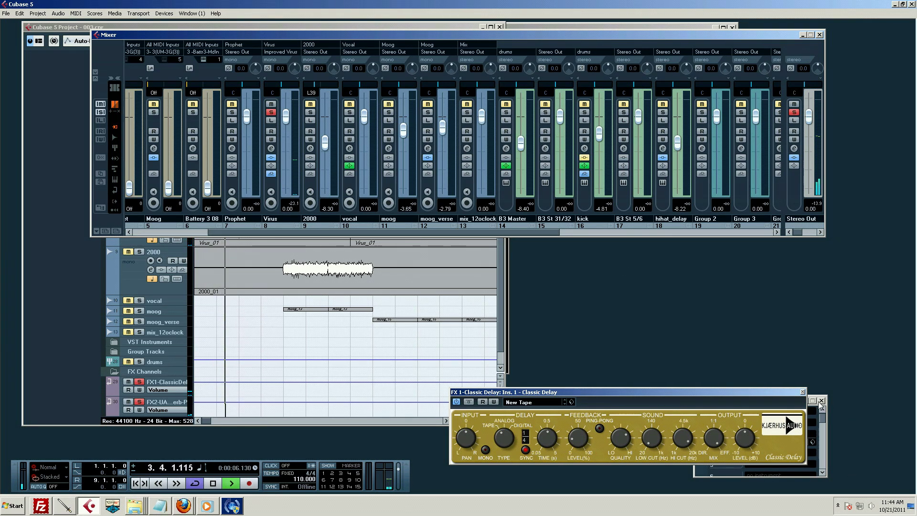
Step: Close the Classic Delay plugin, stop playback, and solo the Battery 3 08 track
{"action": "left_click", "coordinate": [802, 393]}
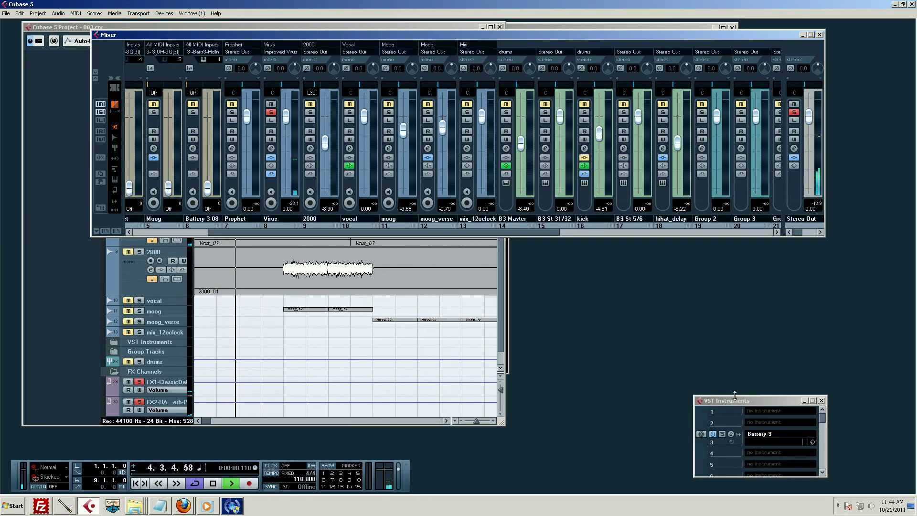
{"action": "key", "text": "space"}
{"action": "left_click", "coordinate": [504, 287]}
{"action": "scroll", "coordinate": [503, 287], "scroll_direction": "up", "scroll_amount": 3}
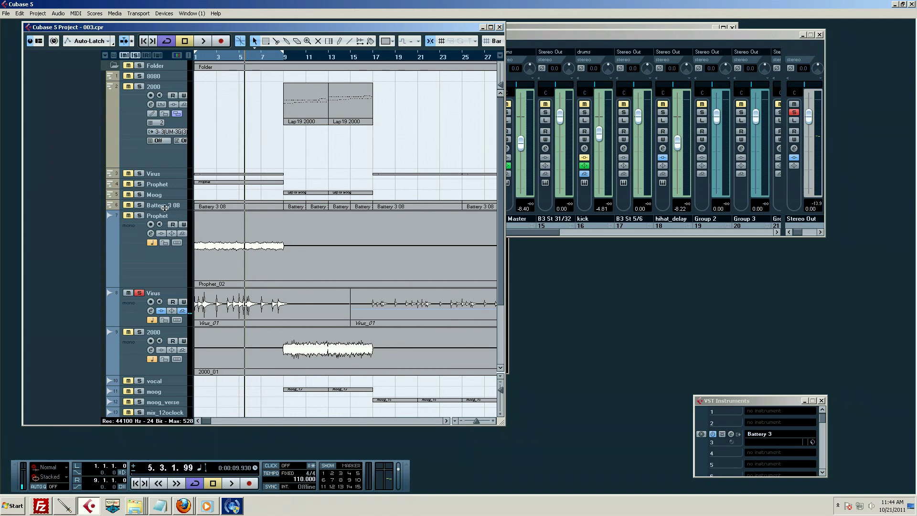
{"action": "left_click", "coordinate": [165, 209]}
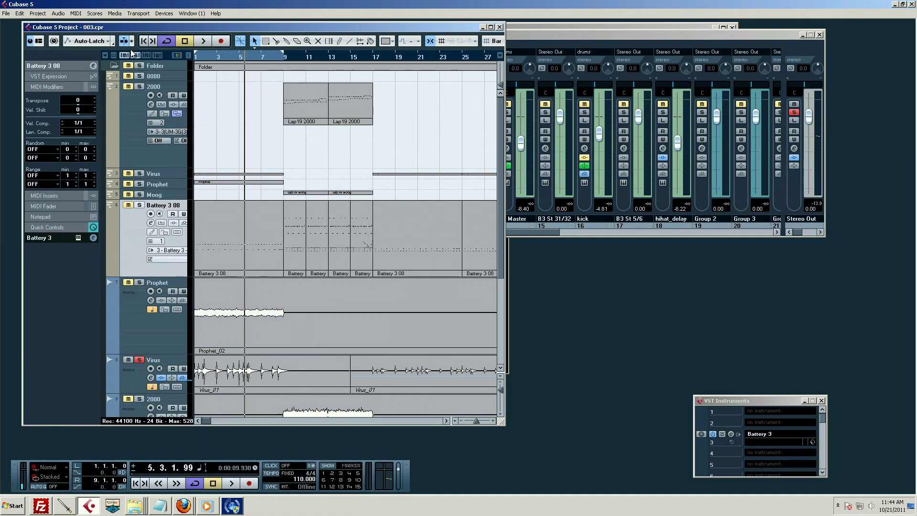
{"action": "left_click", "coordinate": [139, 206]}
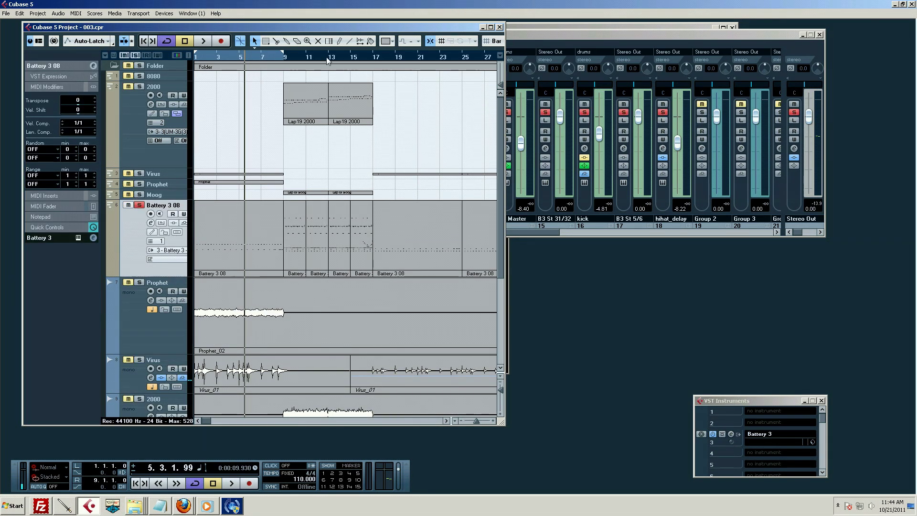
Step: Set the cycle to span bars 9–17 and start playback
{"action": "left_click", "coordinate": [376, 59], "text": "alt"}
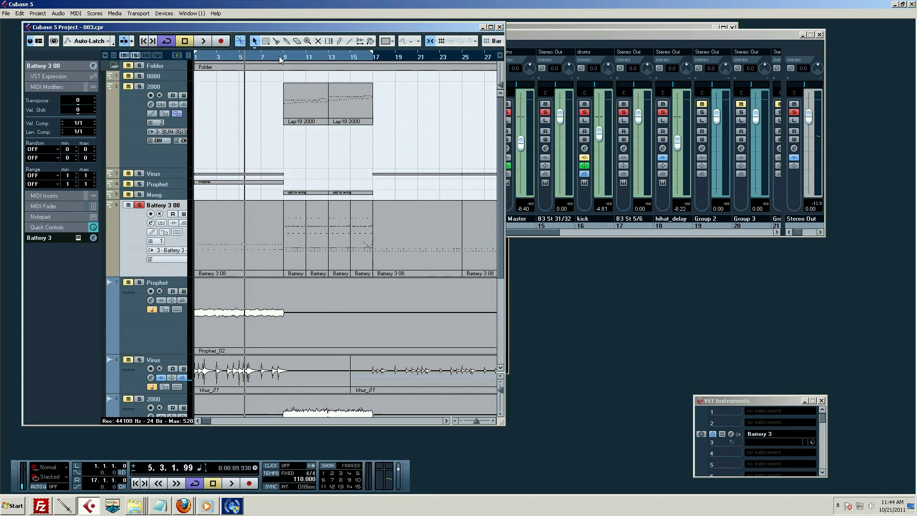
{"action": "left_click", "coordinate": [280, 60], "text": "ctrl"}
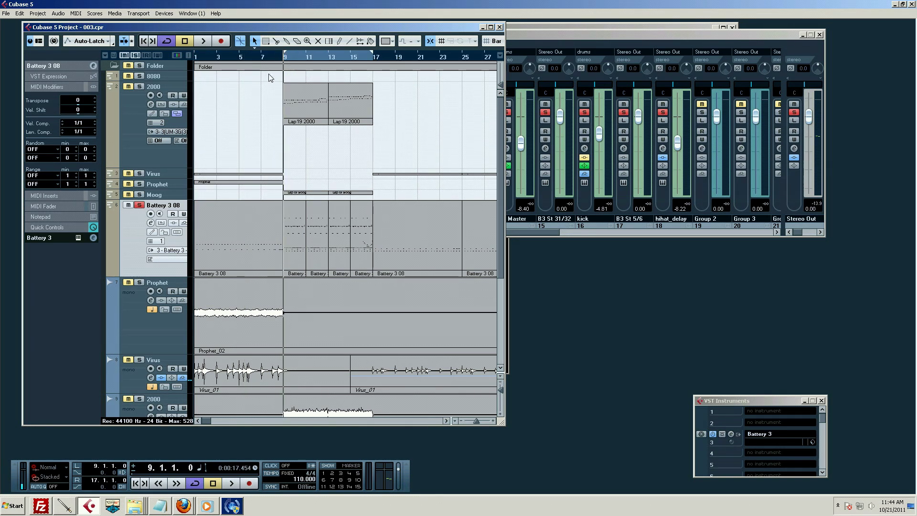
{"action": "key", "text": "space"}
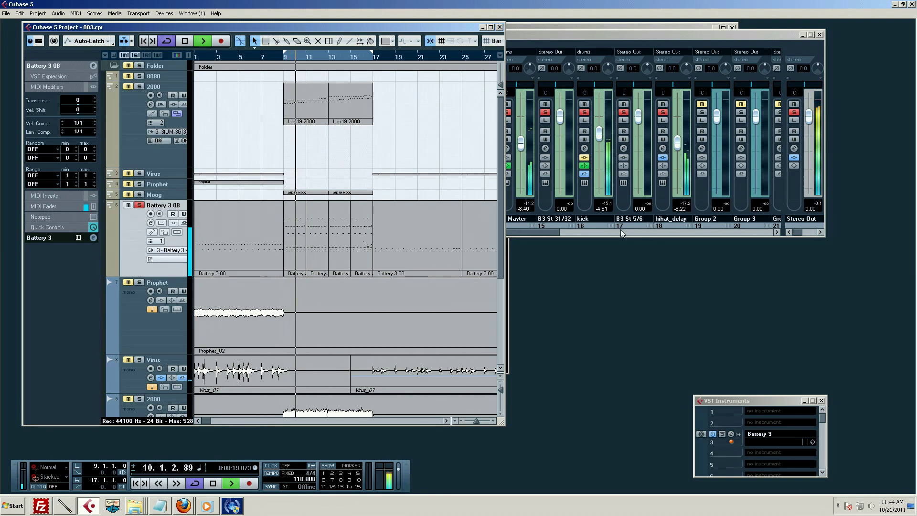
{"action": "left_click_drag", "start_coordinate": [540, 235], "coordinate": [631, 234]}
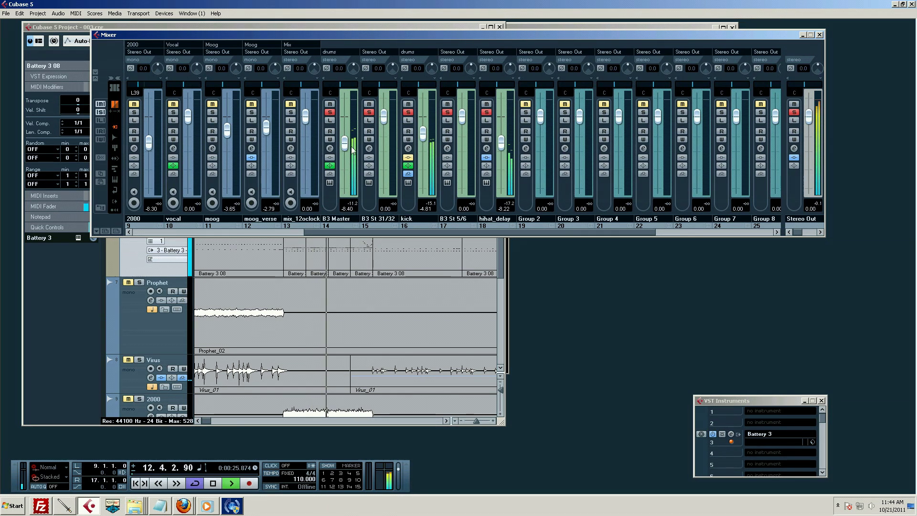
{"action": "key", "text": "space"}
{"action": "left_click", "coordinate": [330, 149]}
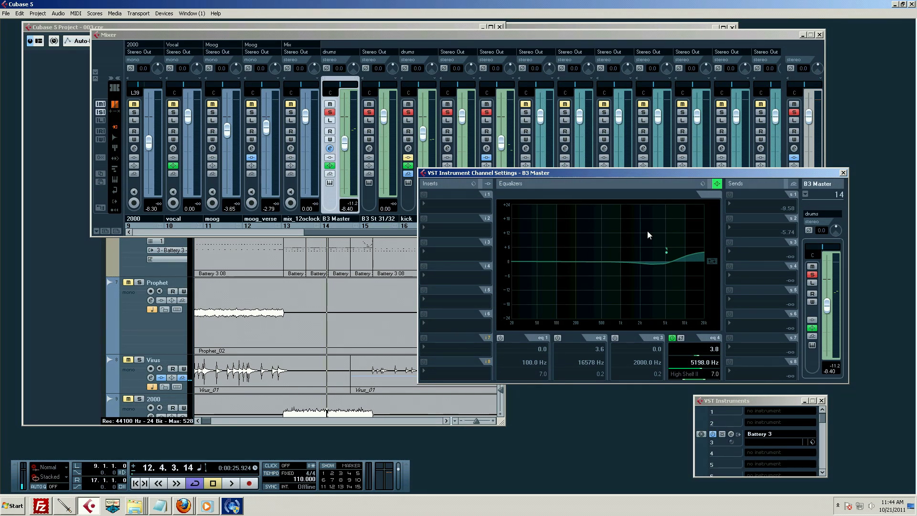
{"action": "left_click", "coordinate": [730, 253]}
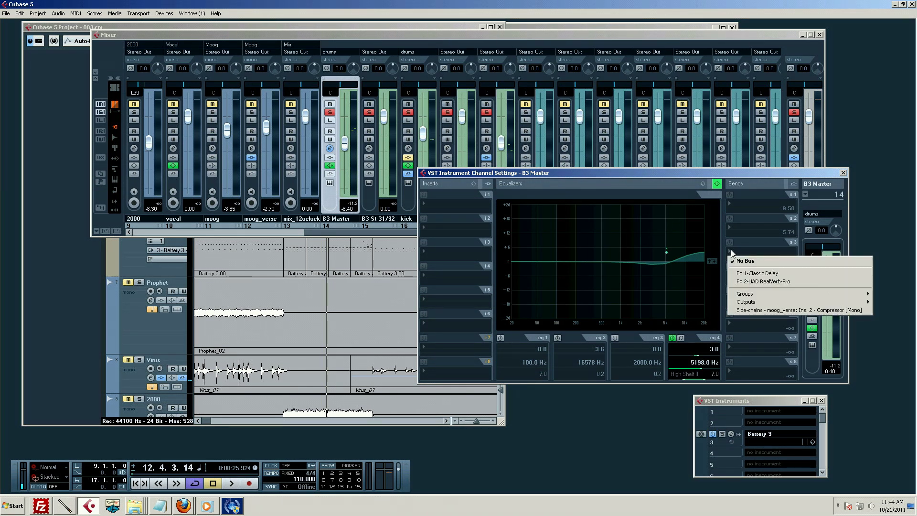
{"action": "key", "text": "Escape"}
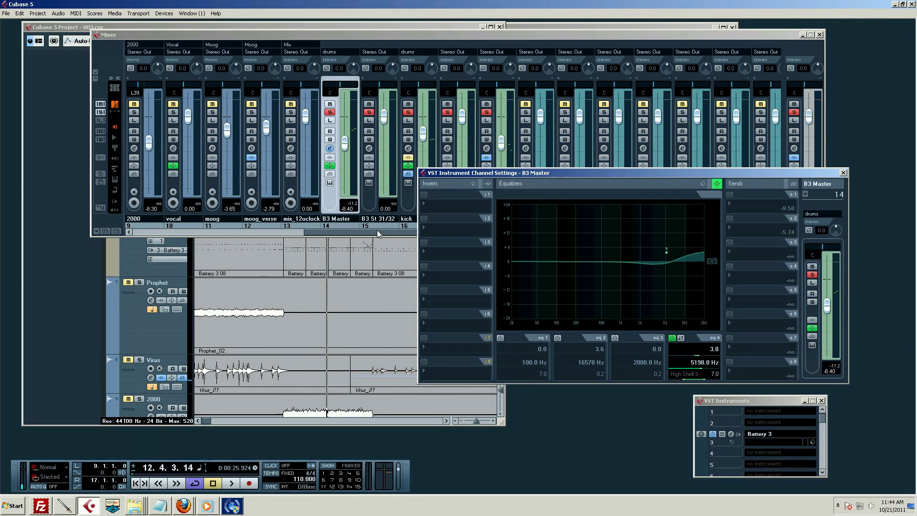
Step: Select Battery 3 08, audition its Kick 09 pad in the Battery 3 editor, then close the editor
{"action": "left_click", "coordinate": [76, 273]}
{"action": "left_click", "coordinate": [135, 259]}
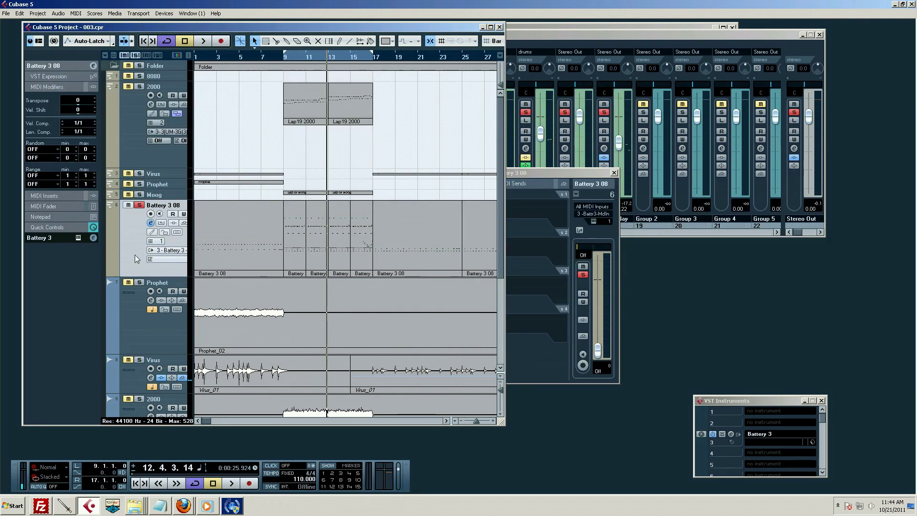
{"action": "left_click", "coordinate": [731, 434]}
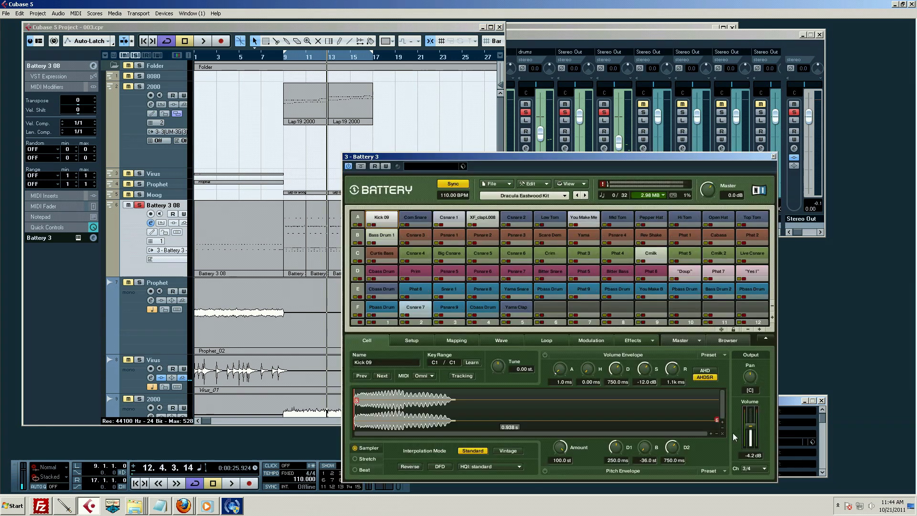
{"action": "left_click", "coordinate": [387, 219]}
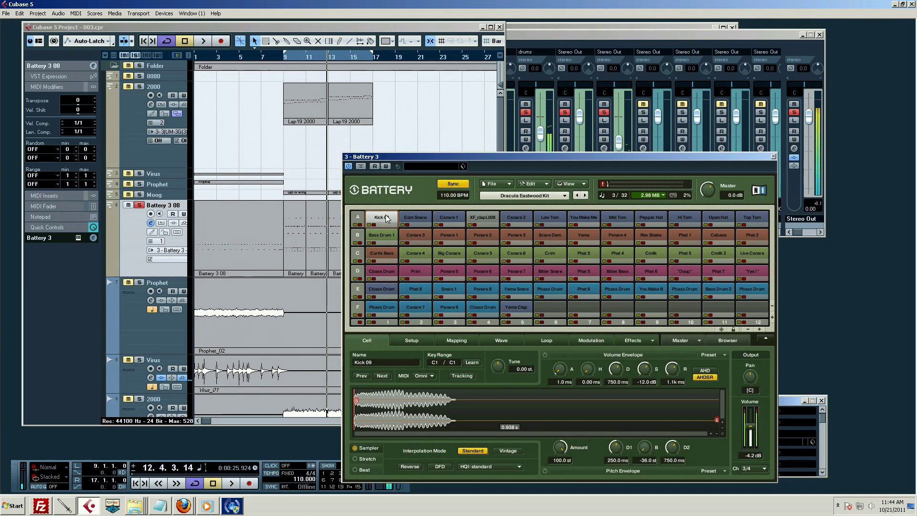
{"action": "left_click", "coordinate": [774, 156]}
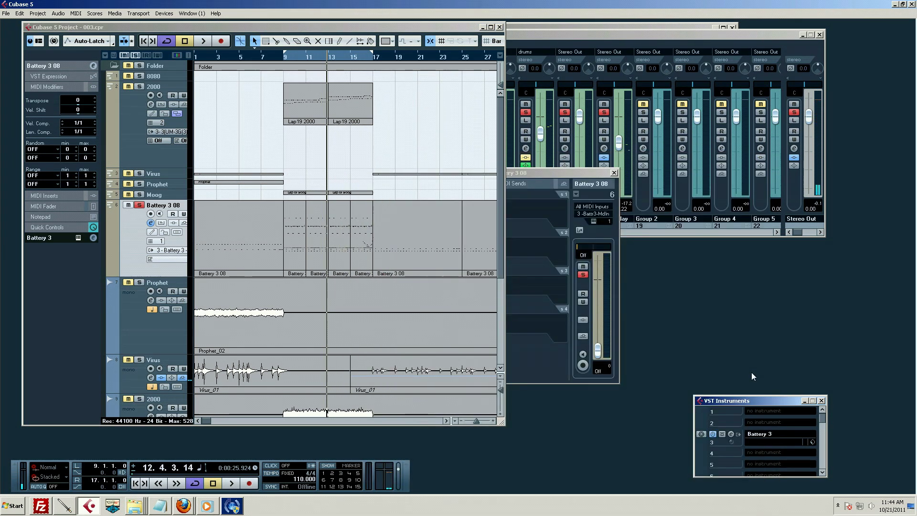
{"action": "left_click", "coordinate": [623, 47]}
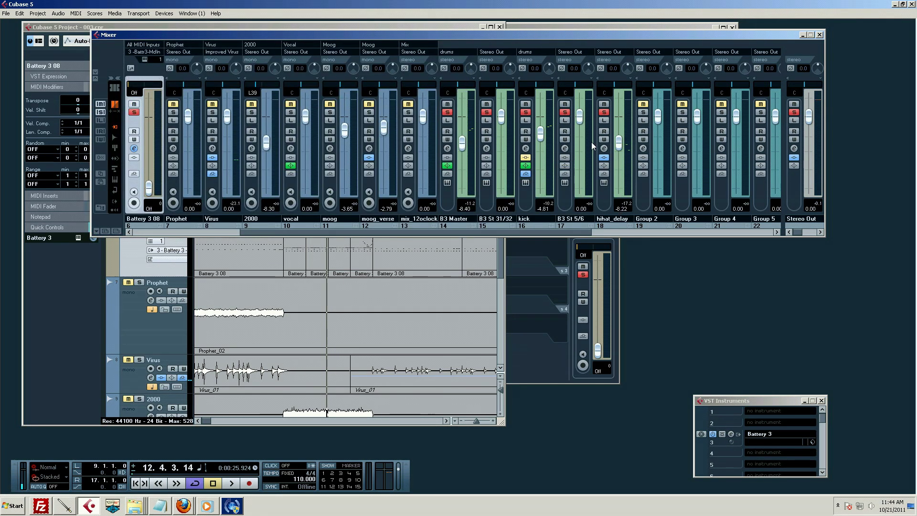
Step: Route B3 Master's first send to FX 1-Classic Delay
{"action": "left_click", "coordinate": [447, 149]}
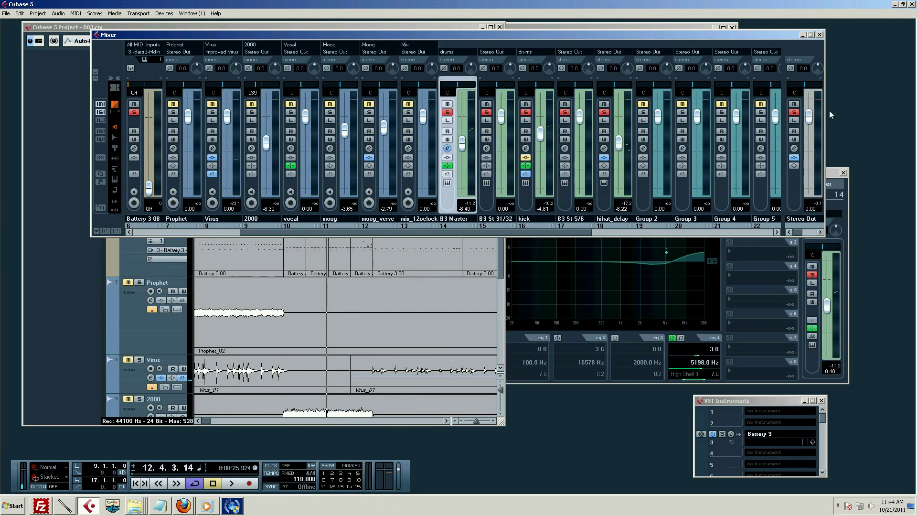
{"action": "key", "text": "F3"}
{"action": "left_click", "coordinate": [807, 173]}
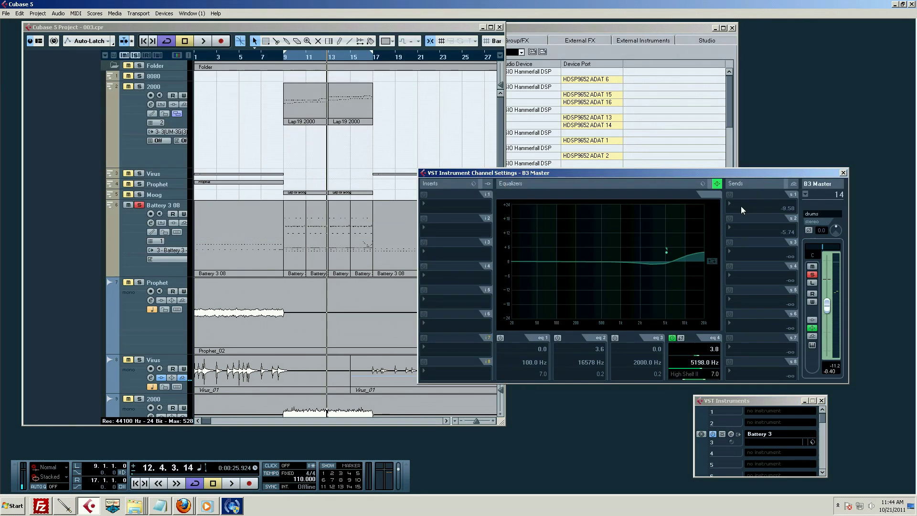
{"action": "left_click", "coordinate": [752, 203]}
{"action": "left_click", "coordinate": [751, 226]}
Step: Audition the delay send, clear all solos, and solo the B3 Master channel
{"action": "key", "text": "space"}
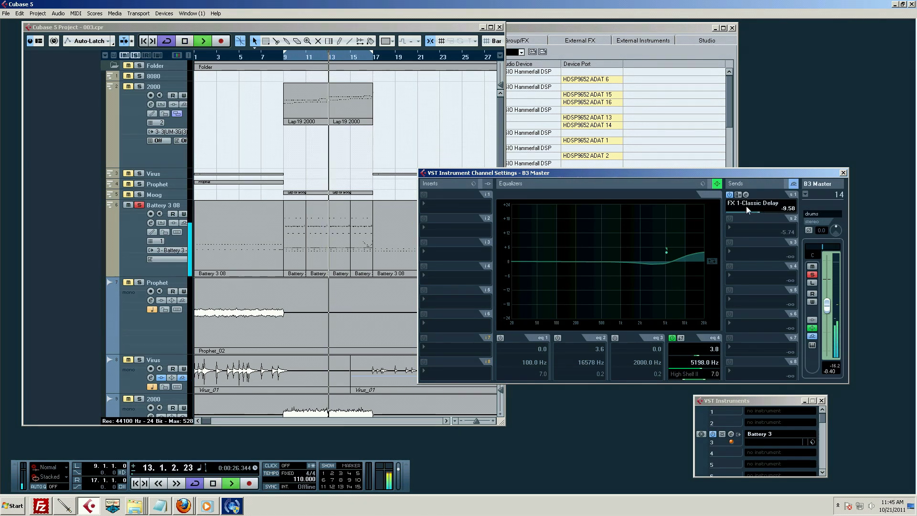
{"action": "key", "text": "space"}
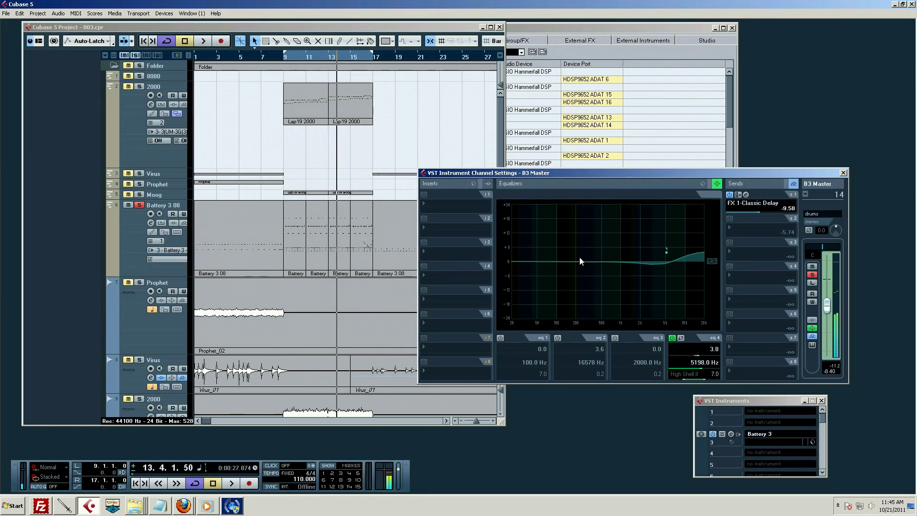
{"action": "key", "text": "space"}
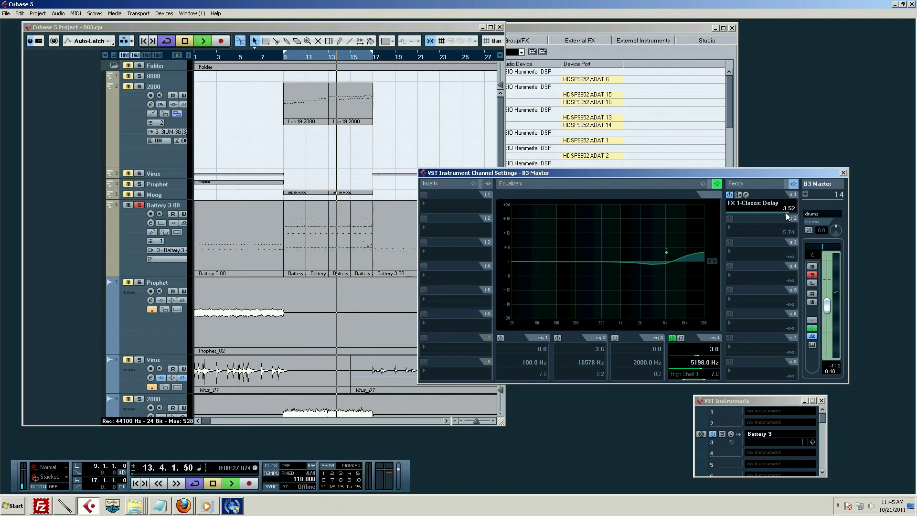
{"action": "key", "text": "F3"}
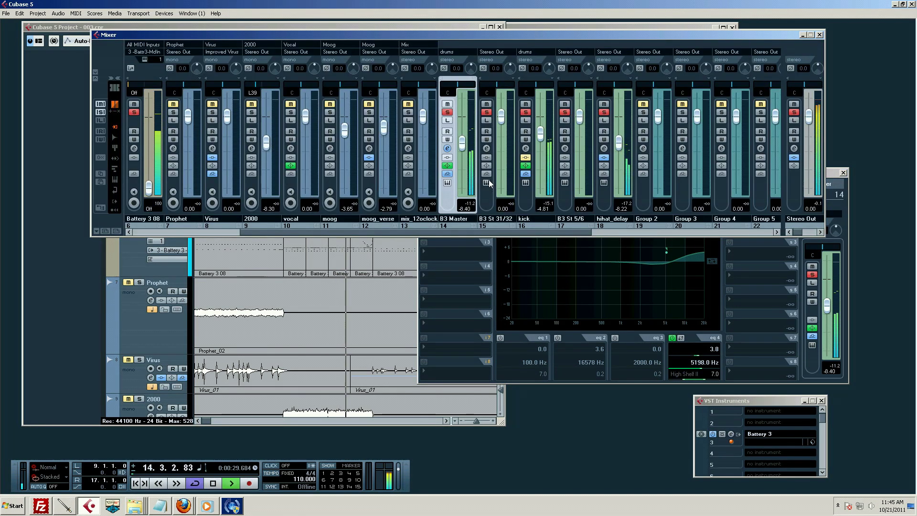
{"action": "key", "text": "space"}
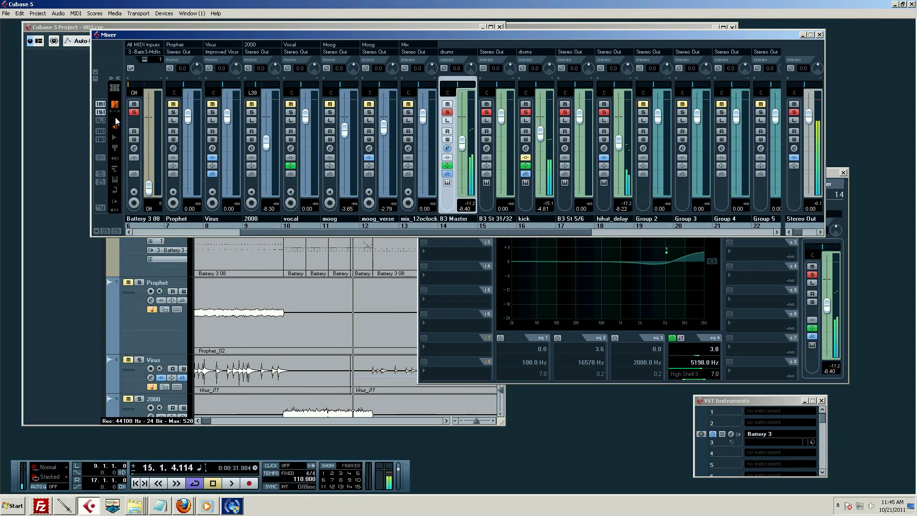
{"action": "key", "text": "alt+s"}
{"action": "left_click", "coordinate": [447, 112]}
{"action": "key", "text": "space"}
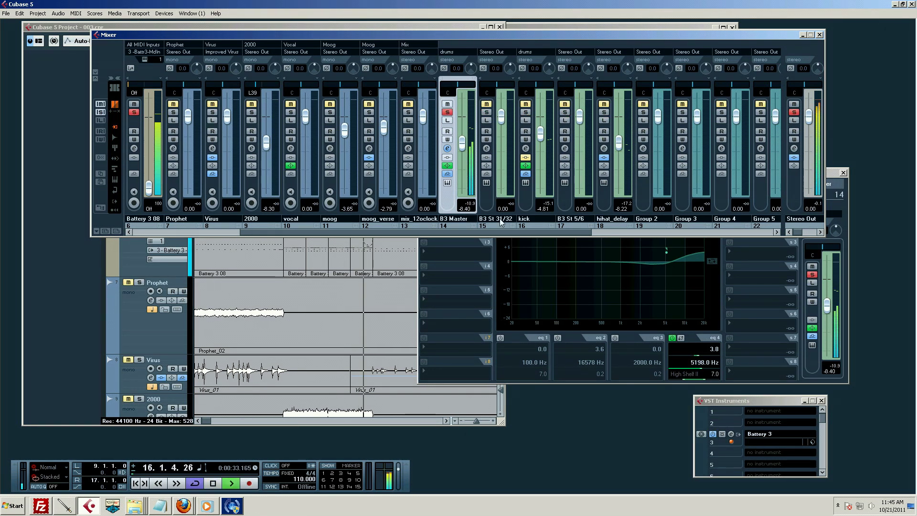
{"action": "key", "text": "space"}
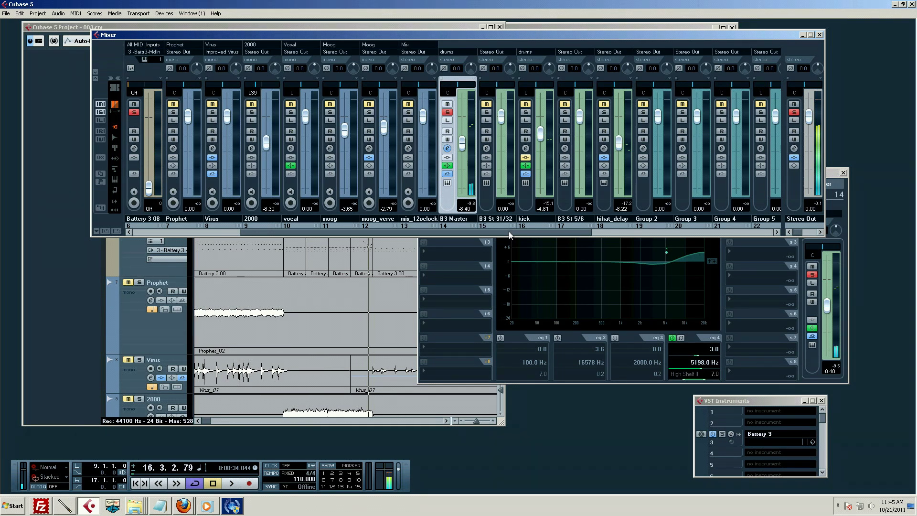
Step: Switch off B3 Master's delay send to compare, with the mixer back in front
{"action": "left_click", "coordinate": [841, 180]}
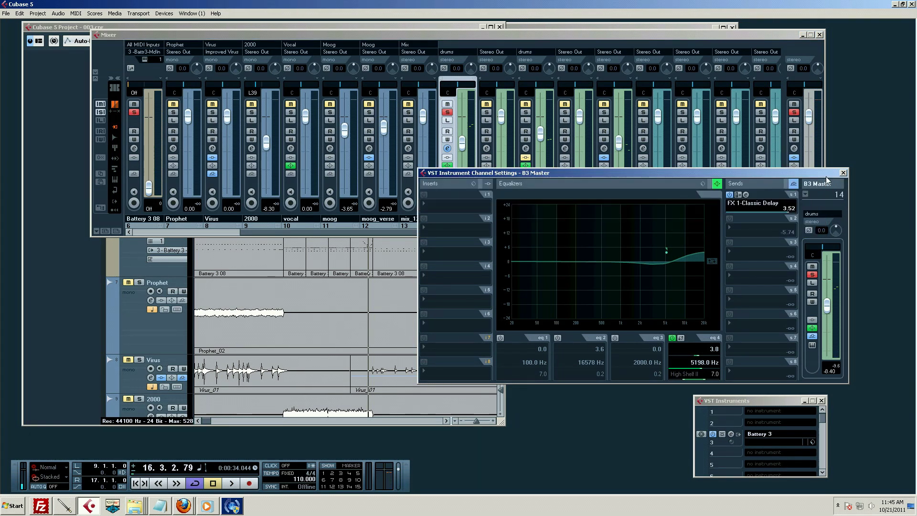
{"action": "left_click", "coordinate": [729, 195]}
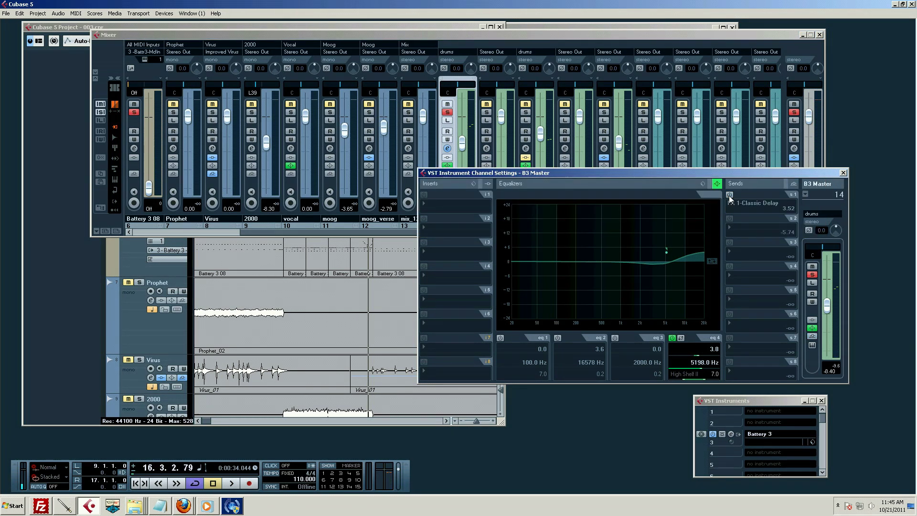
{"action": "left_click", "coordinate": [638, 46]}
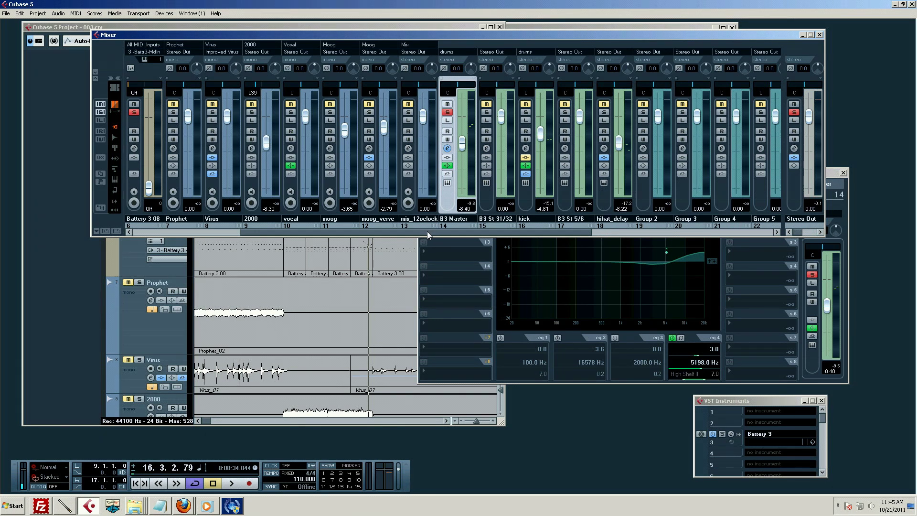
{"action": "left_click_drag", "start_coordinate": [428, 234], "coordinate": [494, 232]}
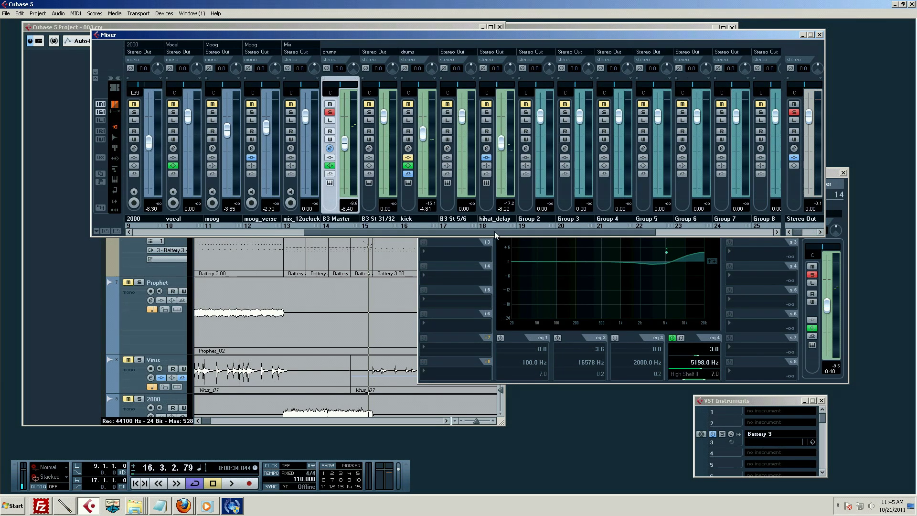
Step: Check Group 2's second send destinations without changing anything, then close its channel settings
{"action": "left_click", "coordinate": [525, 148]}
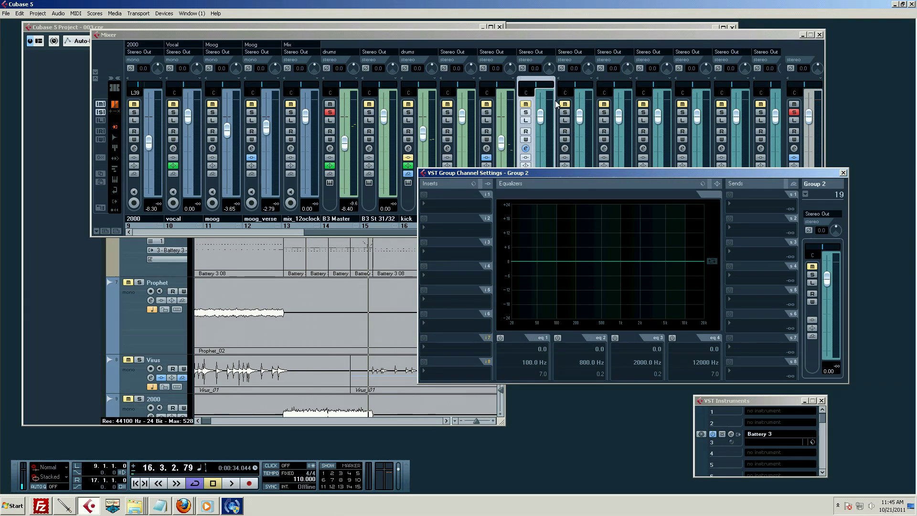
{"action": "left_click", "coordinate": [737, 230]}
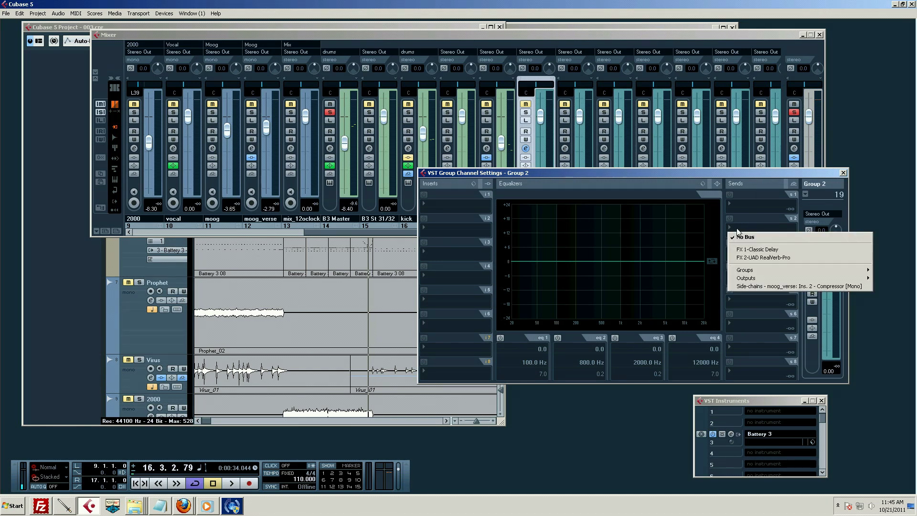
{"action": "left_click", "coordinate": [762, 179]}
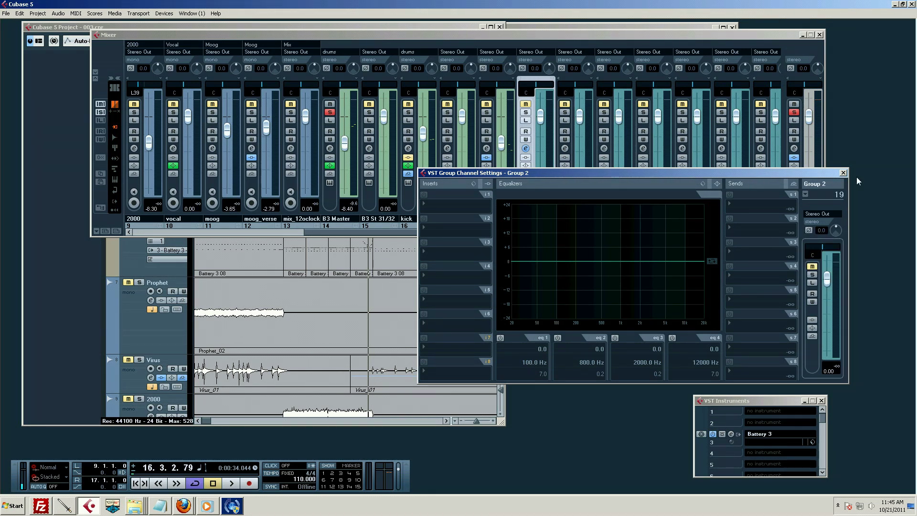
{"action": "left_click", "coordinate": [843, 173]}
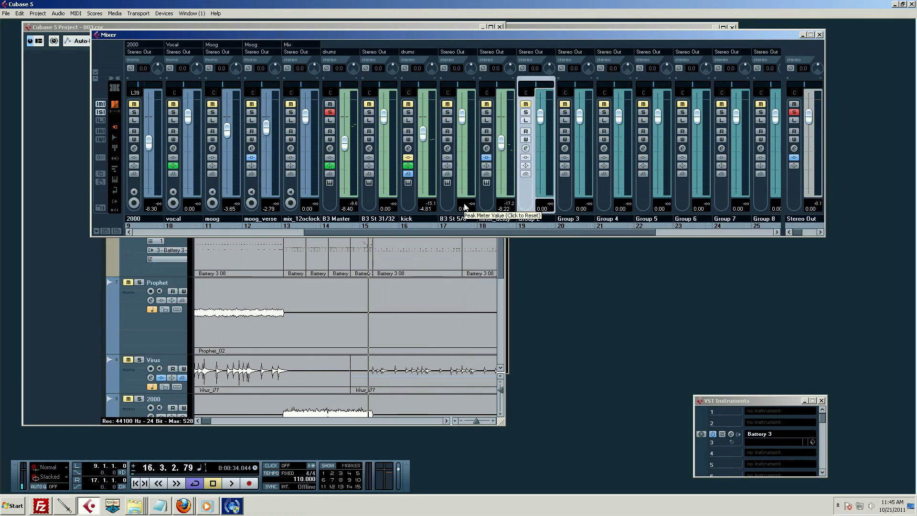
Step: Scroll the mixer right and select the drums channel, then the FX 1-Classic Delay channel
{"action": "left_click_drag", "start_coordinate": [490, 233], "coordinate": [651, 224]}
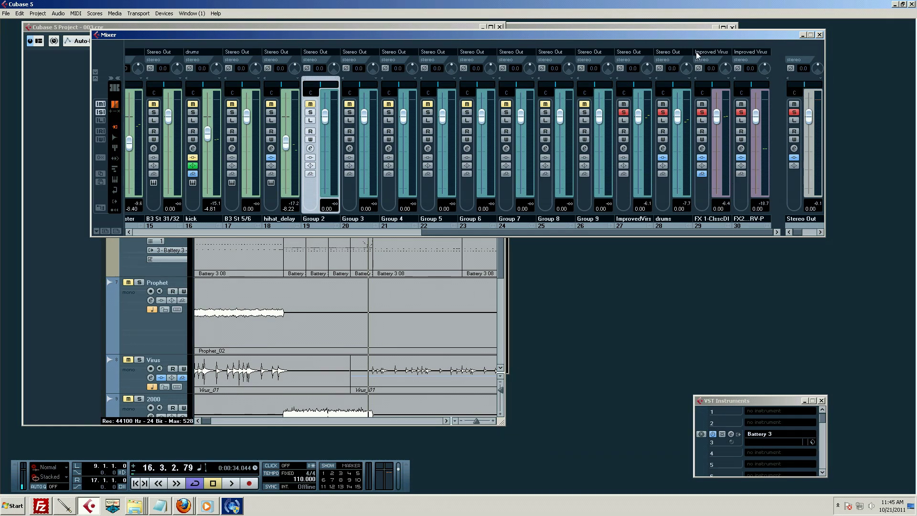
{"action": "left_click", "coordinate": [667, 221]}
{"action": "left_click", "coordinate": [702, 210]}
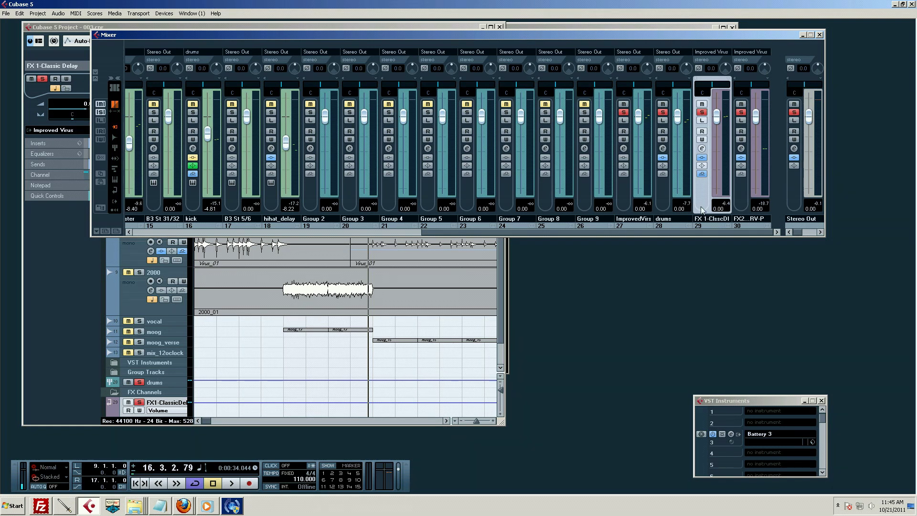